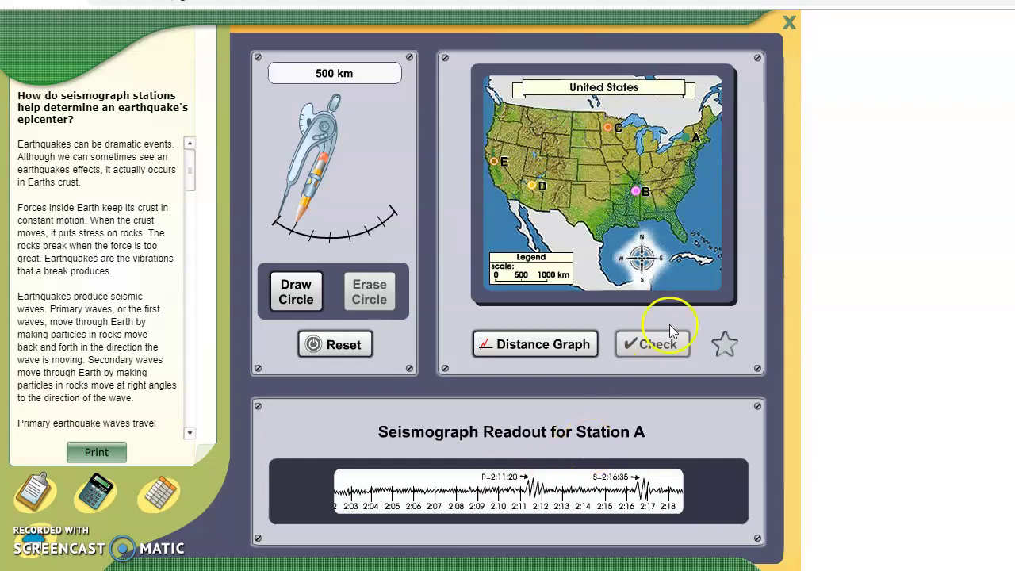
# Step: Convert Station A's time on the distance graph and draw a 3500 km circle around Station A
pyautogui.click(591, 346)
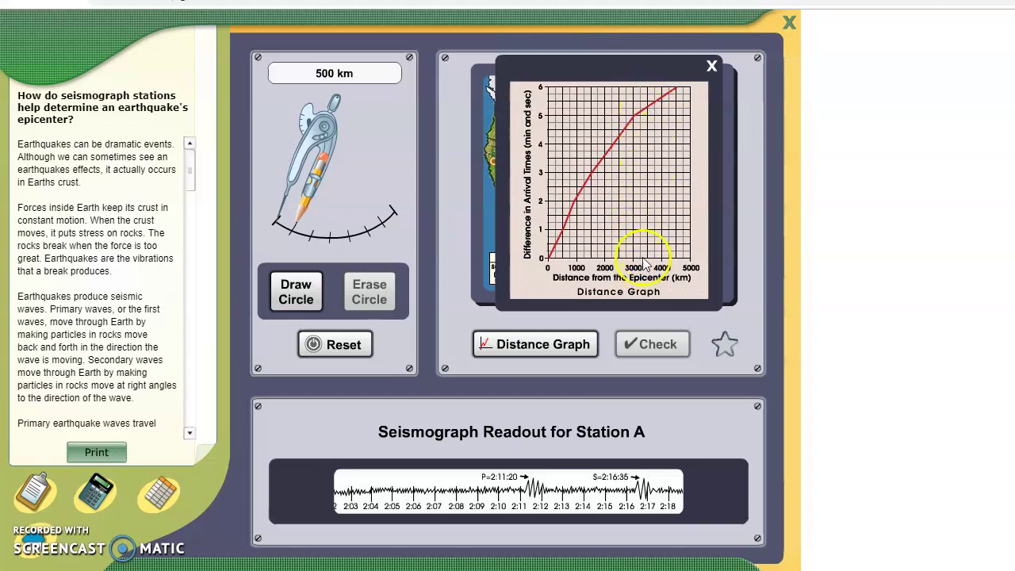
pyautogui.click(711, 66)
pyautogui.moveTo(312, 190); pyautogui.dragTo(382, 181)
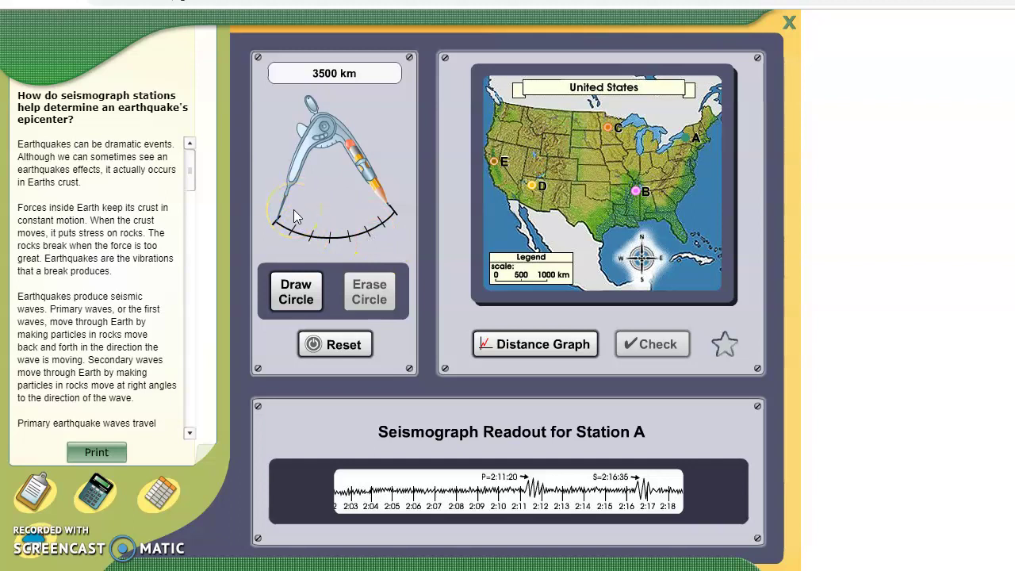
pyautogui.moveTo(294, 210)
pyautogui.mouseDown()
pyautogui.moveTo(264, 218)
pyautogui.moveTo(293, 204)
pyautogui.moveTo(284, 211)
pyautogui.moveTo(340, 215)
pyautogui.moveTo(386, 182)
pyautogui.moveTo(382, 189)
pyautogui.mouseUp()
pyautogui.click(293, 290)
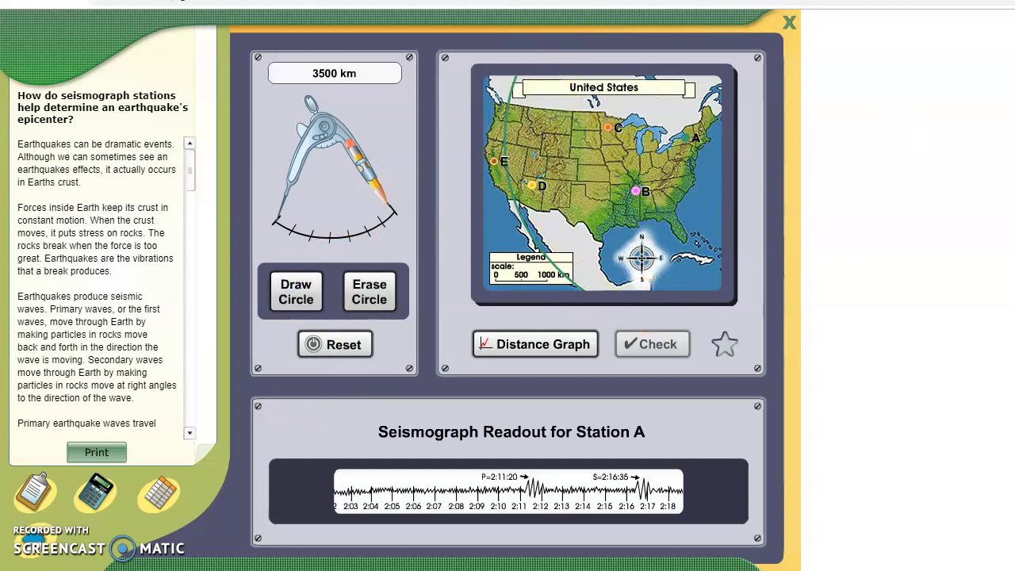
pyautogui.hotkey('alt', 'Tab')
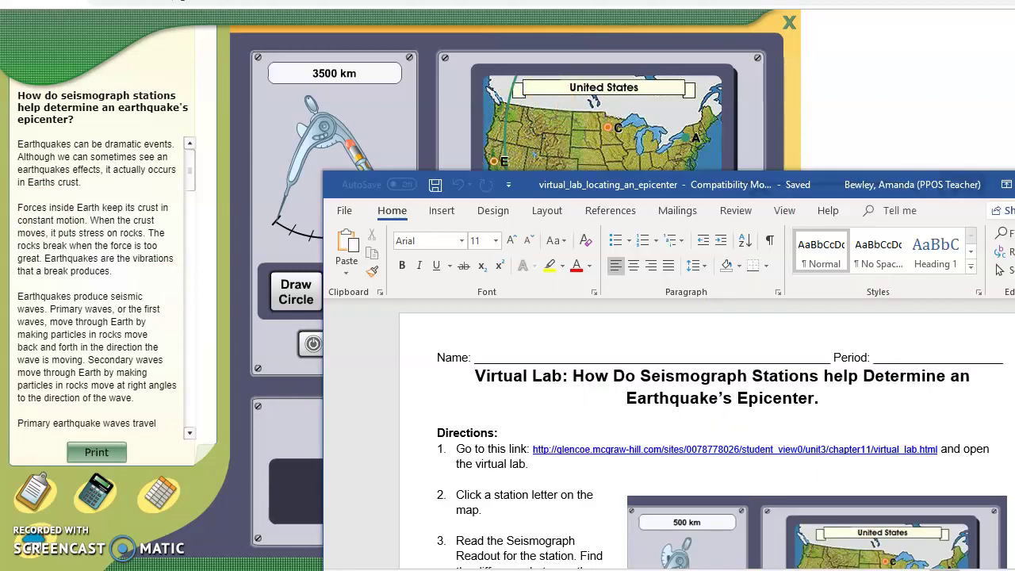
# Step: Enter 5:15 and 3500 in Station A's row of the Earthquake #1 table
pyautogui.moveTo(587, 185); pyautogui.dragTo(337, 83)
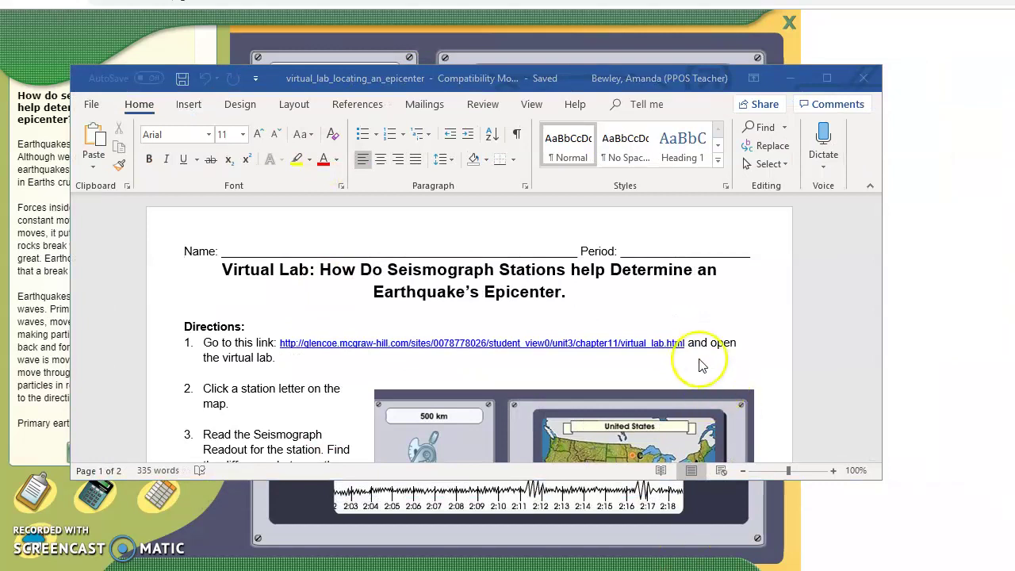
pyautogui.scroll(-5, 703, 363)
pyautogui.scroll(-15, 629, 347)
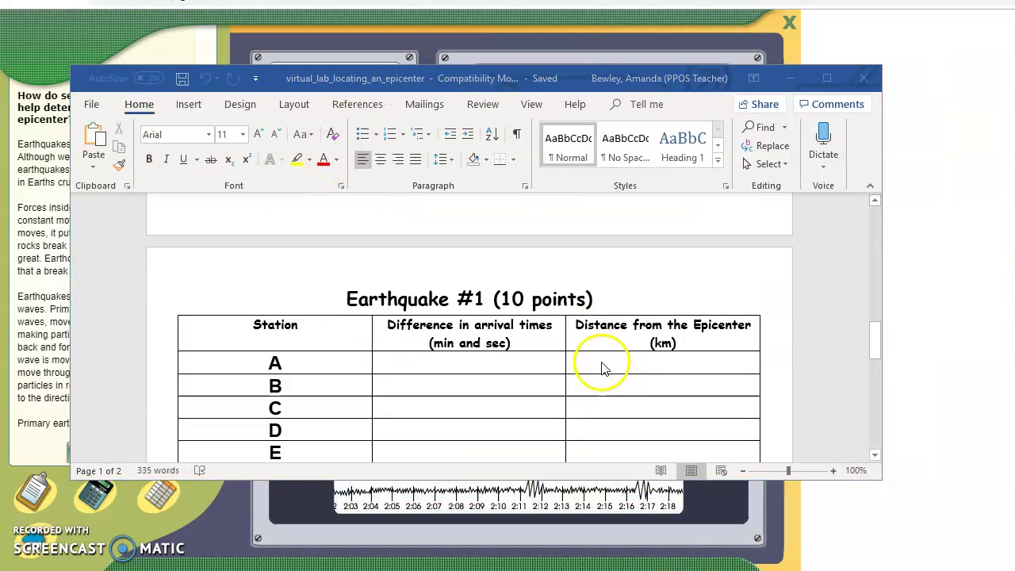
pyautogui.click(433, 217)
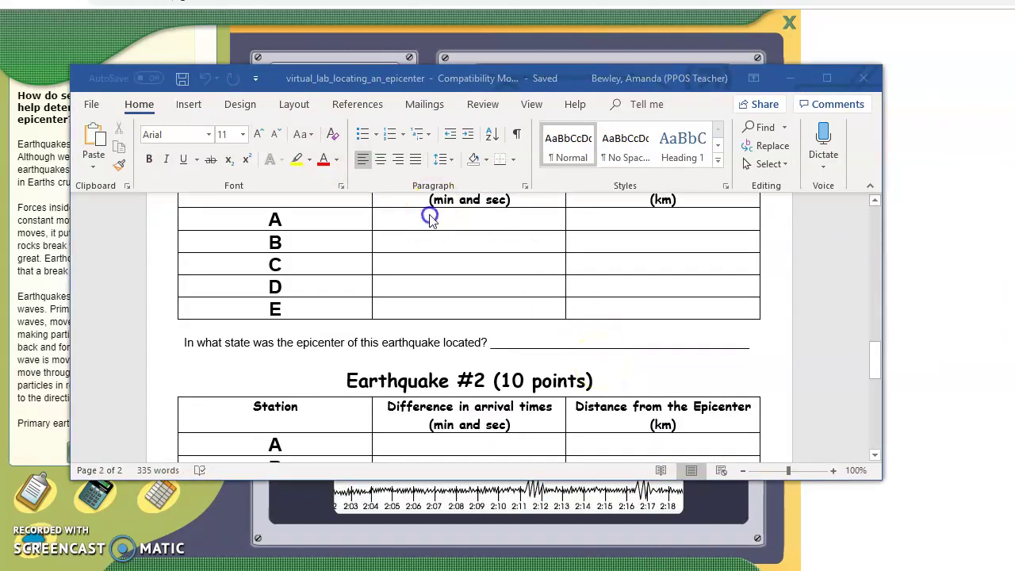
pyautogui.write('5')
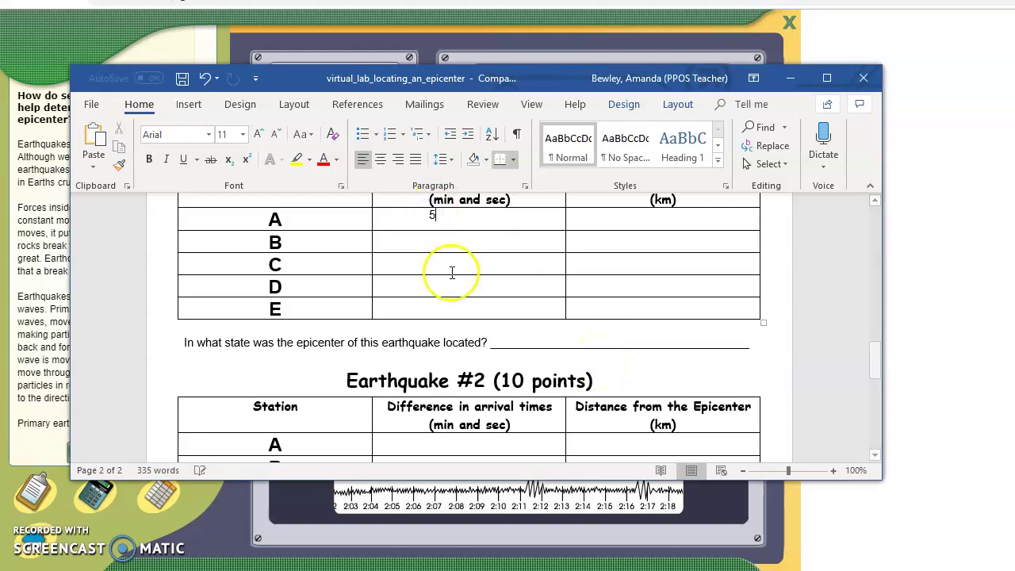
pyautogui.write(':15')
pyautogui.click(671, 217)
pyautogui.write('35')
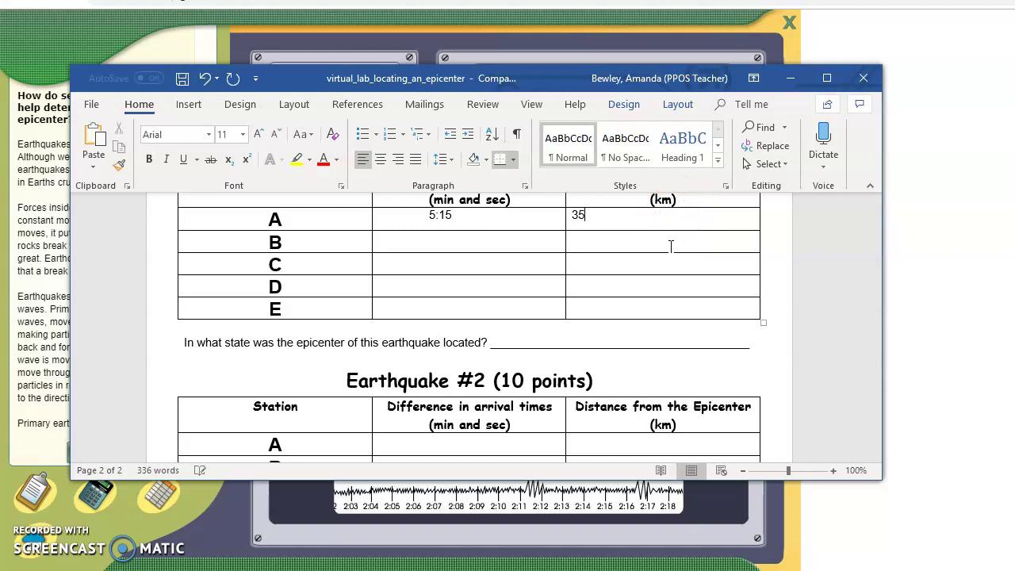
pyautogui.write('00')
pyautogui.click(791, 78)
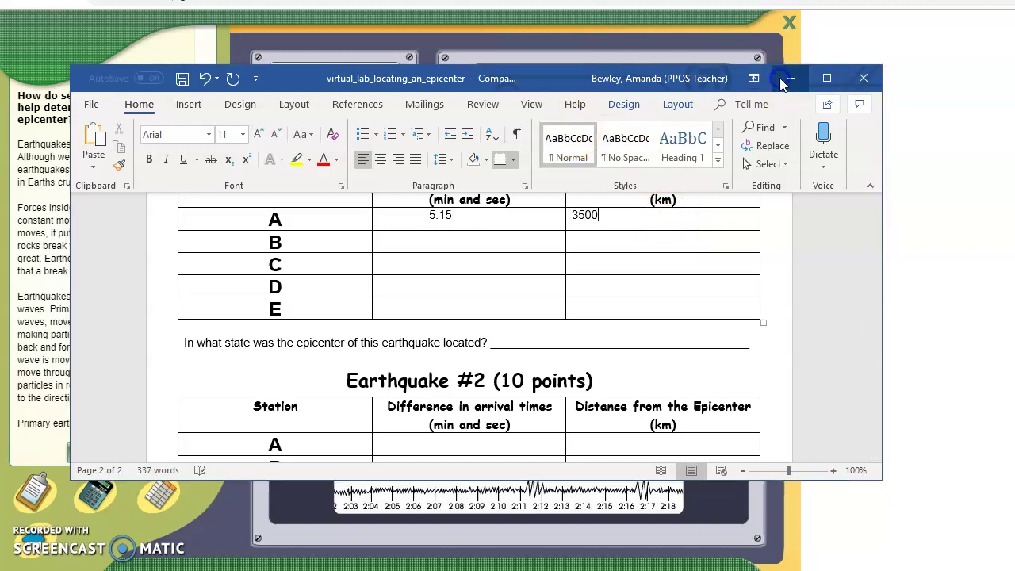
# Step: Read Station B's seismograph arrival times and convert them on the distance graph
pyautogui.click(635, 192)
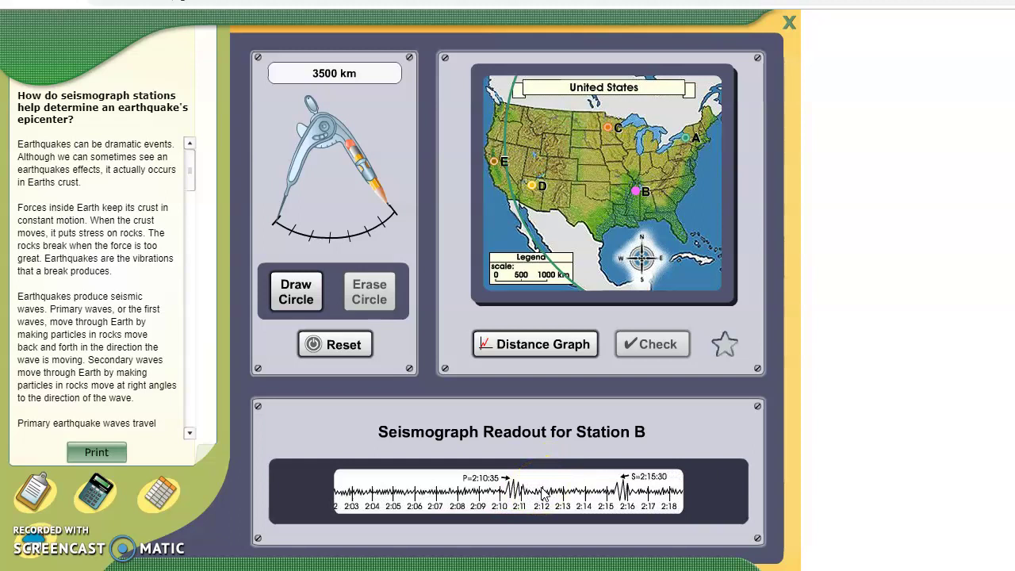
pyautogui.click(524, 486)
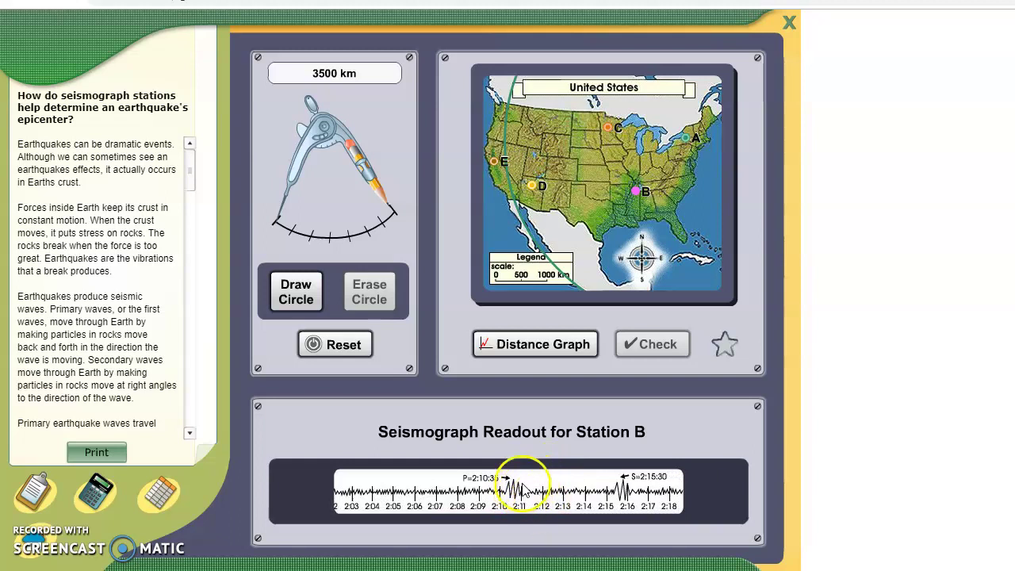
pyautogui.click(663, 491)
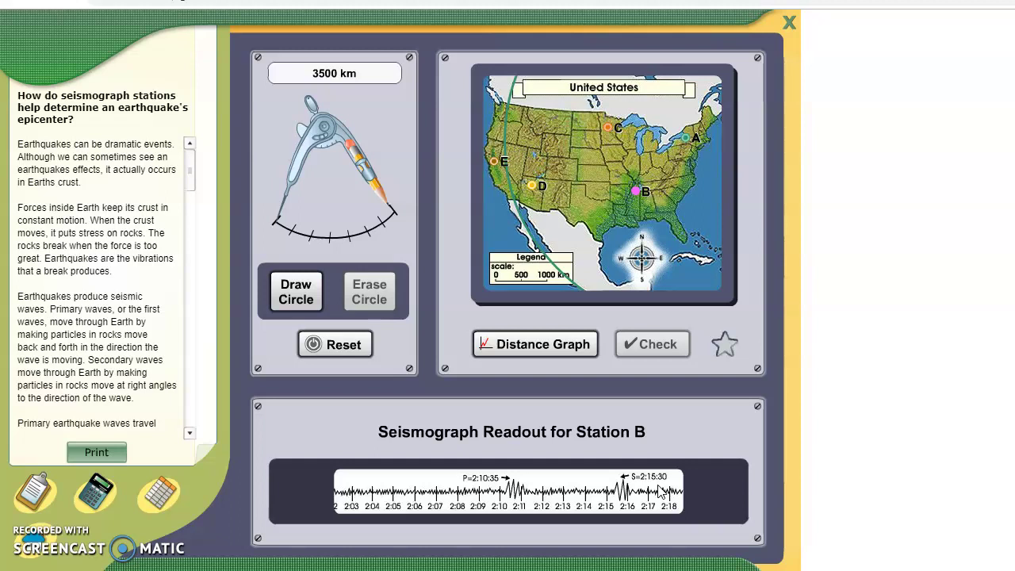
pyautogui.click(568, 343)
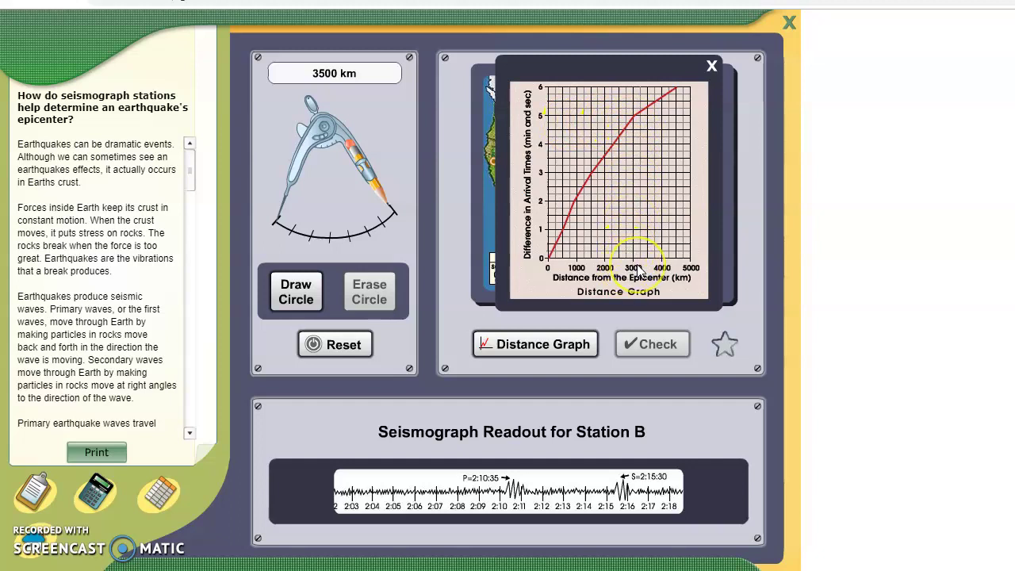
pyautogui.click(712, 66)
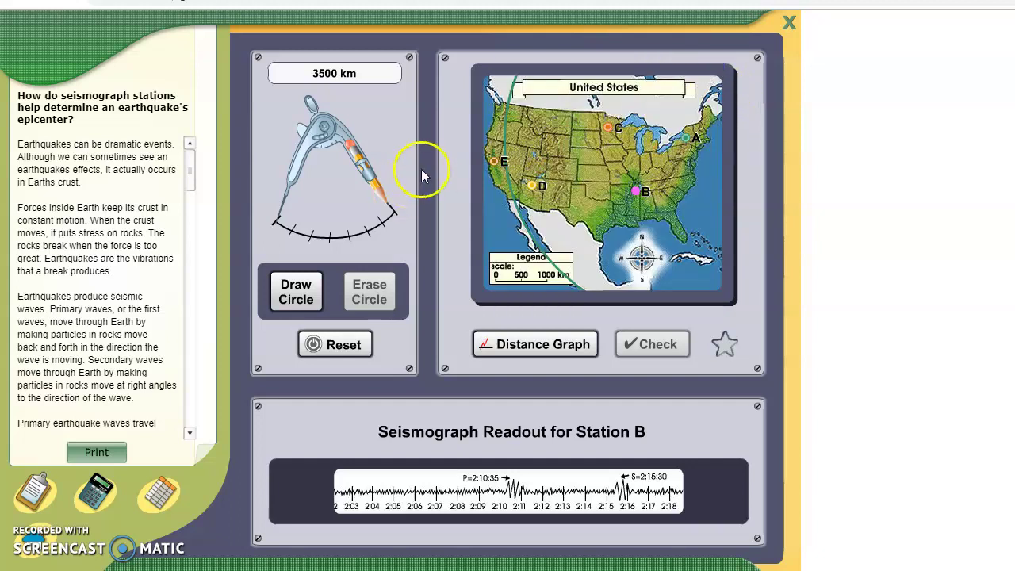
# Step: Set the compass to 3000 km and draw the circle around Station B
pyautogui.click(356, 209)
pyautogui.moveTo(385, 204); pyautogui.dragTo(369, 202)
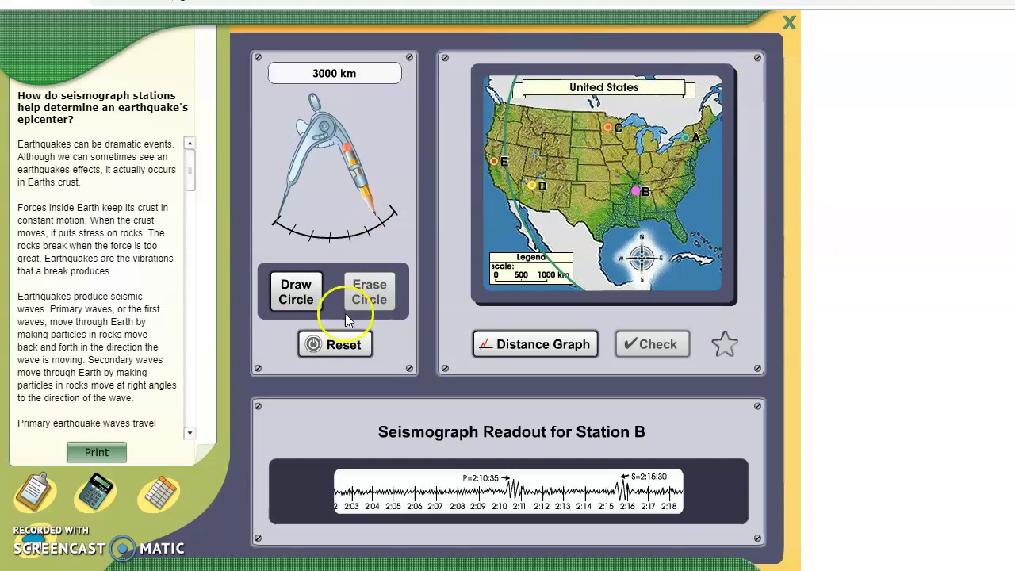
pyautogui.click(296, 292)
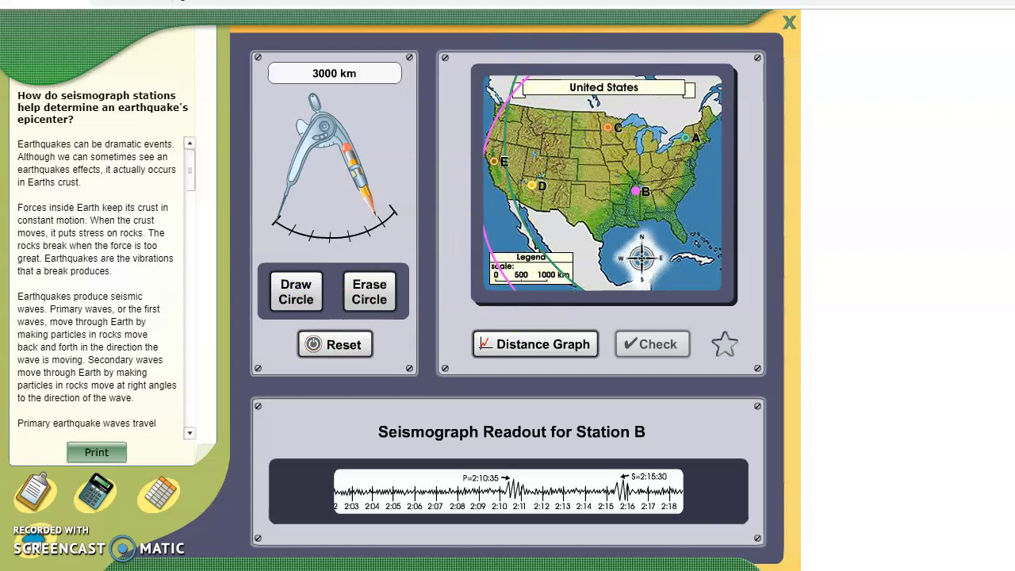
pyautogui.hotkey('alt', 'Tab')
pyautogui.click(436, 242)
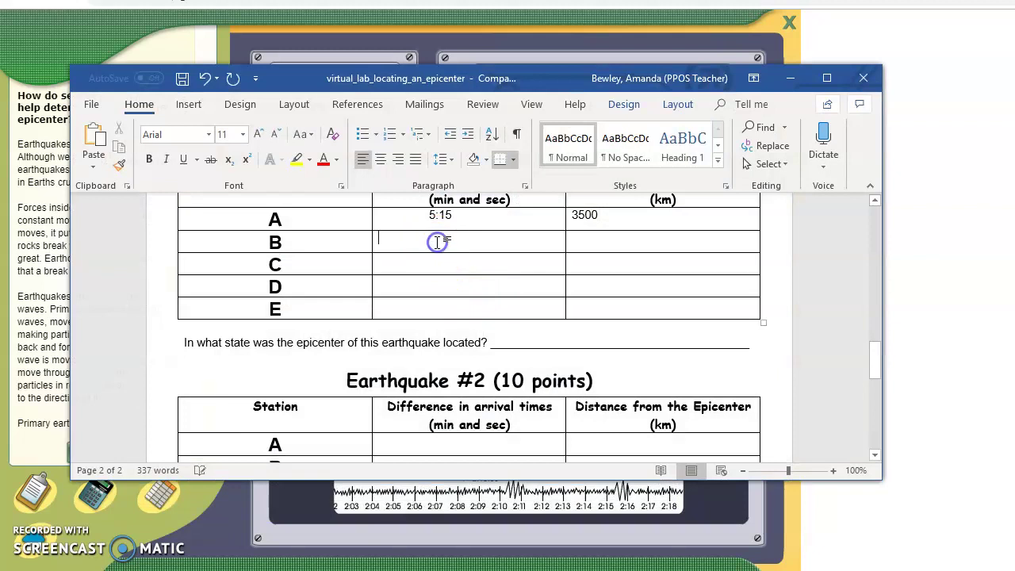
# Step: Enter 4:95 and 3000 in Station B's row of the worksheet table
pyautogui.write('4:95')
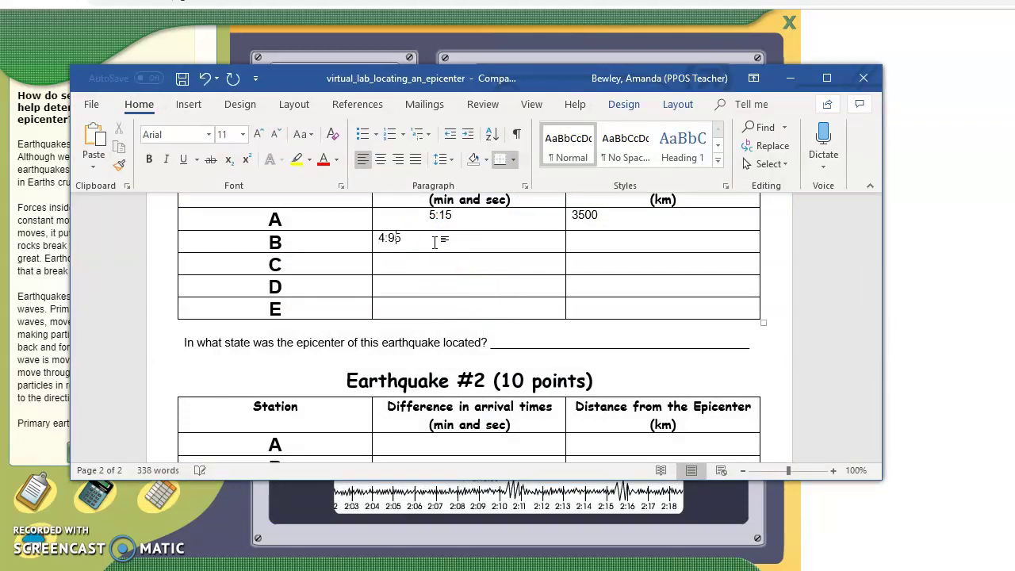
pyautogui.click(588, 244)
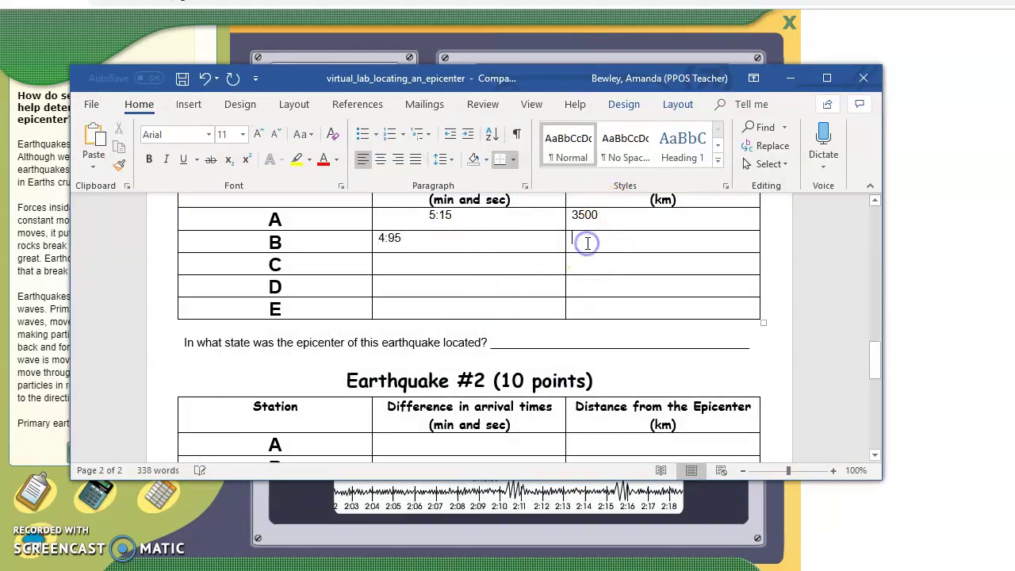
pyautogui.write('3000')
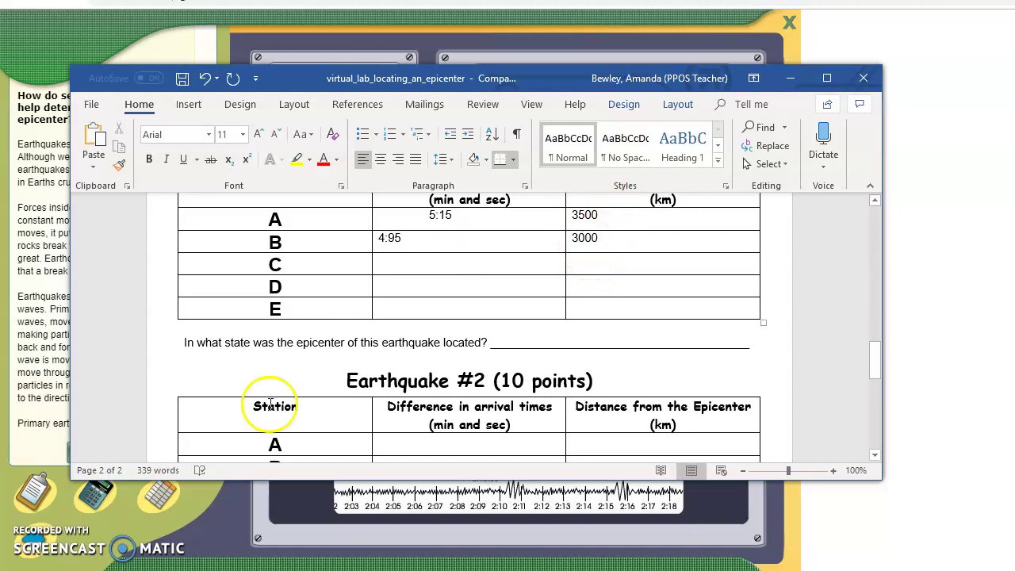
pyautogui.click(785, 86)
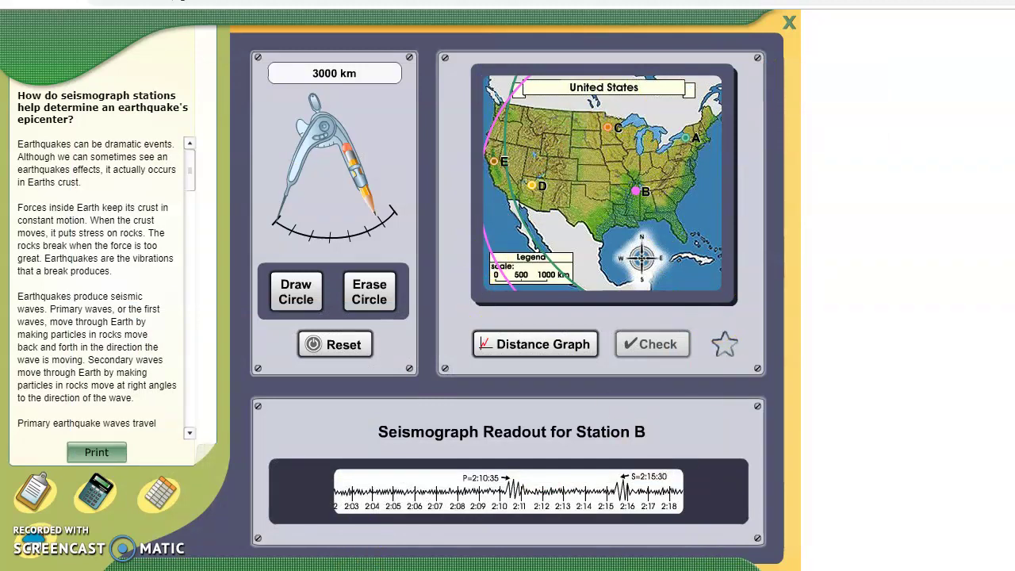
pyautogui.hotkey('alt', 'Tab')
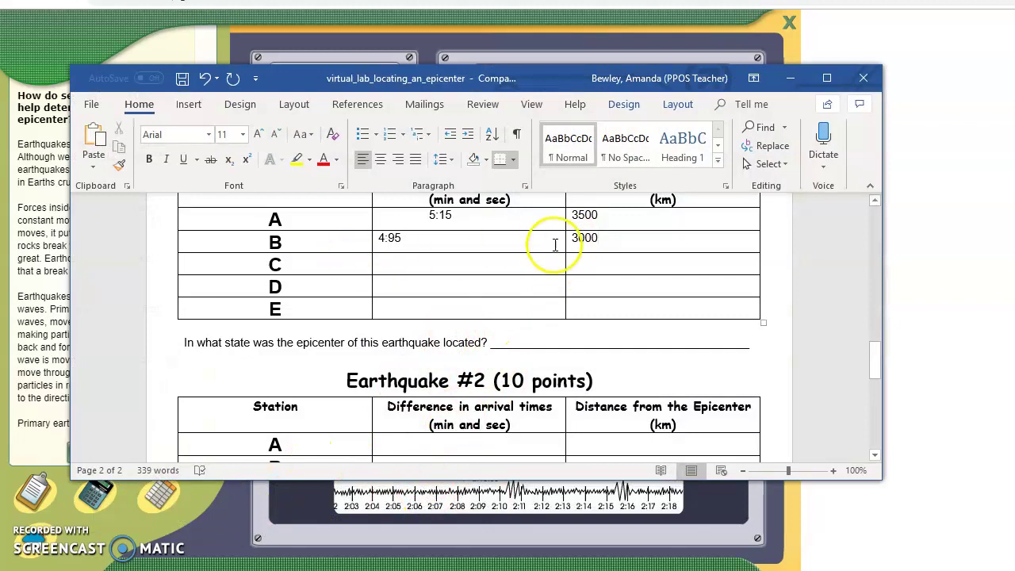
pyautogui.click(791, 78)
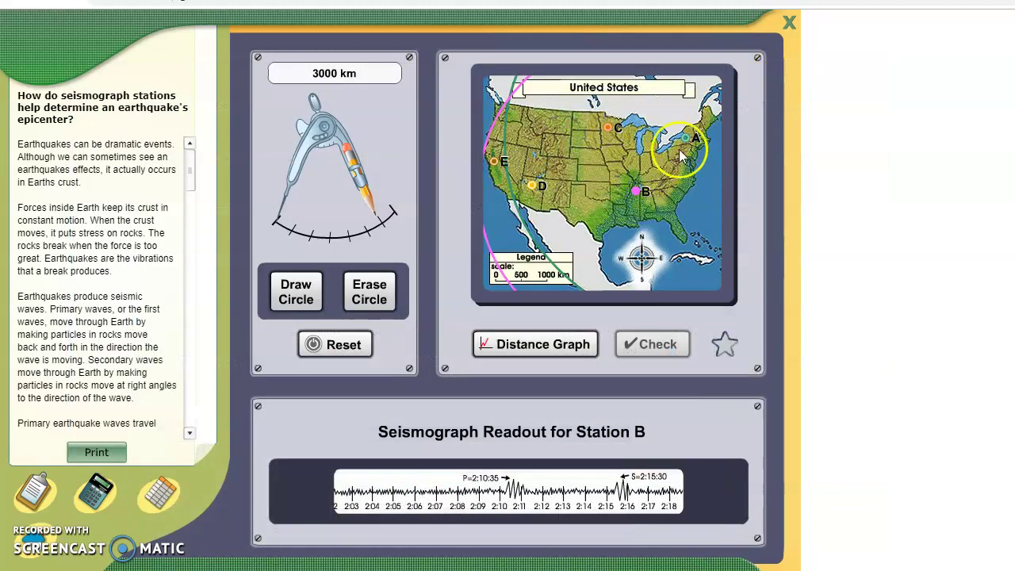
# Step: Read Station C's seismogram arrival times and convert them on the distance graph
pyautogui.click(613, 129)
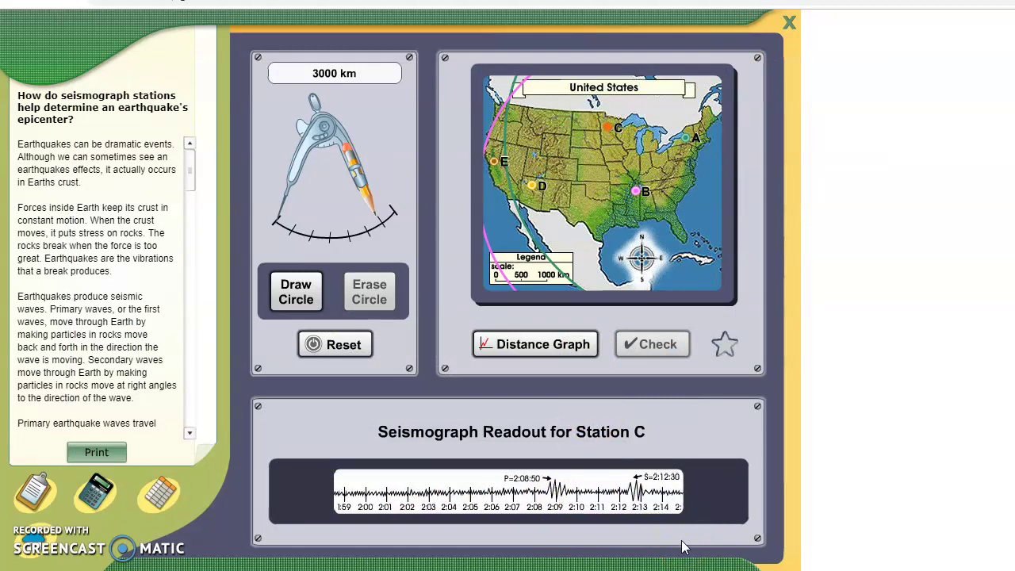
pyautogui.moveTo(547, 483); pyautogui.dragTo(587, 485)
pyautogui.moveTo(496, 480); pyautogui.dragTo(449, 481)
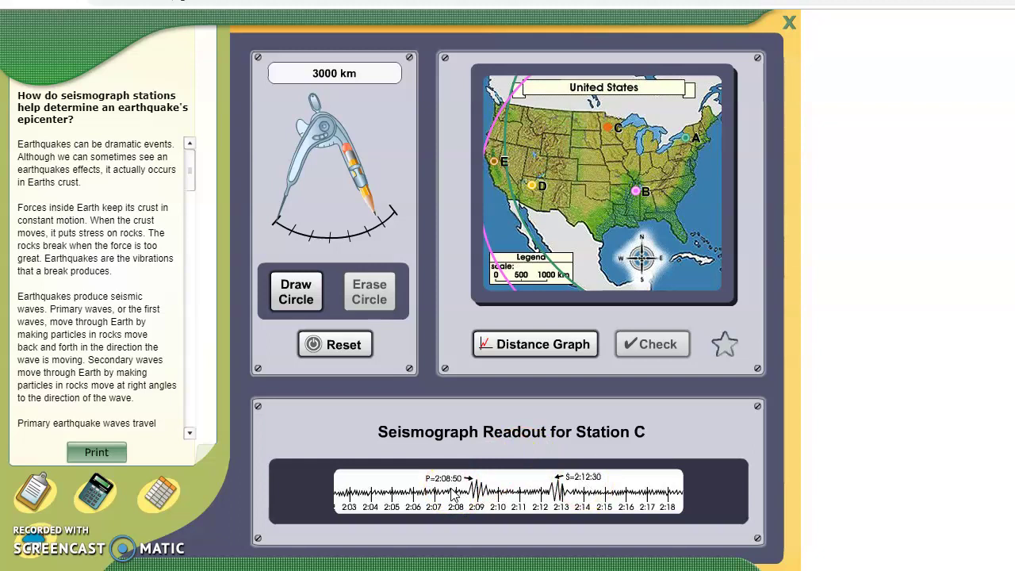
pyautogui.click(468, 487)
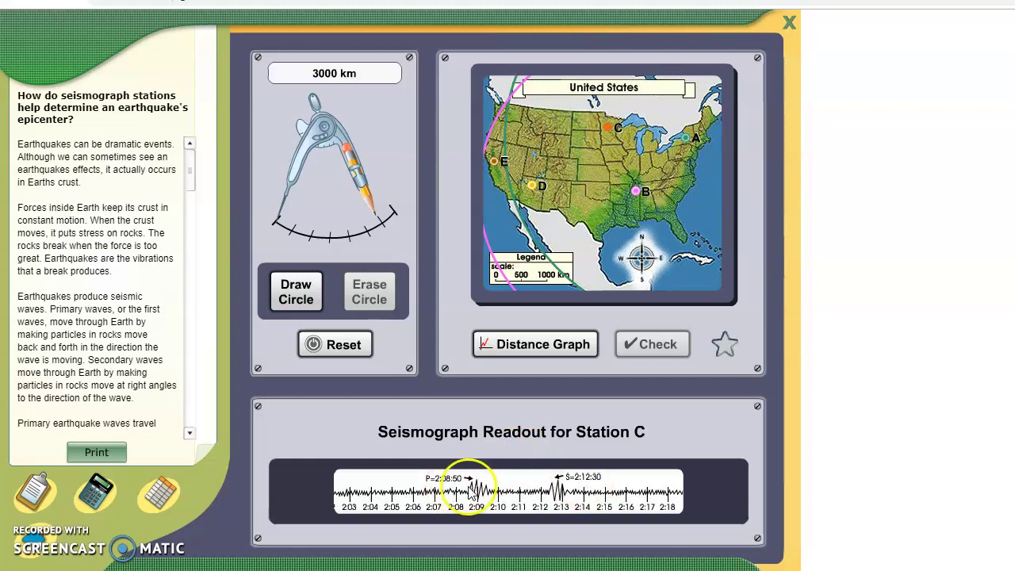
pyautogui.click(547, 346)
pyautogui.click(591, 380)
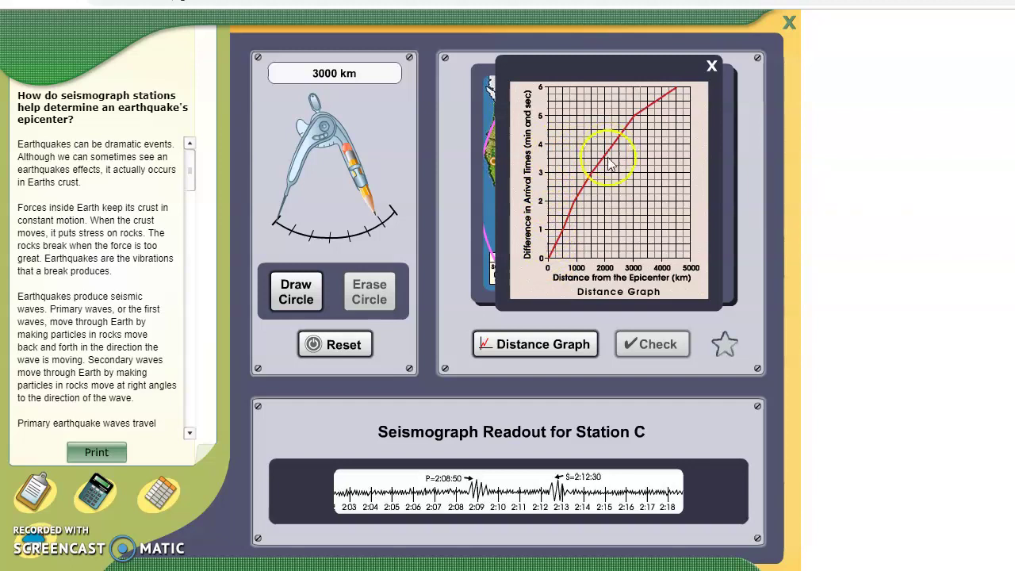
# Step: Set the compass to 2000 km and draw the circle around Station C
pyautogui.click(712, 66)
pyautogui.moveTo(367, 205)
pyautogui.mouseDown()
pyautogui.moveTo(377, 213)
pyautogui.moveTo(346, 213)
pyautogui.mouseUp()
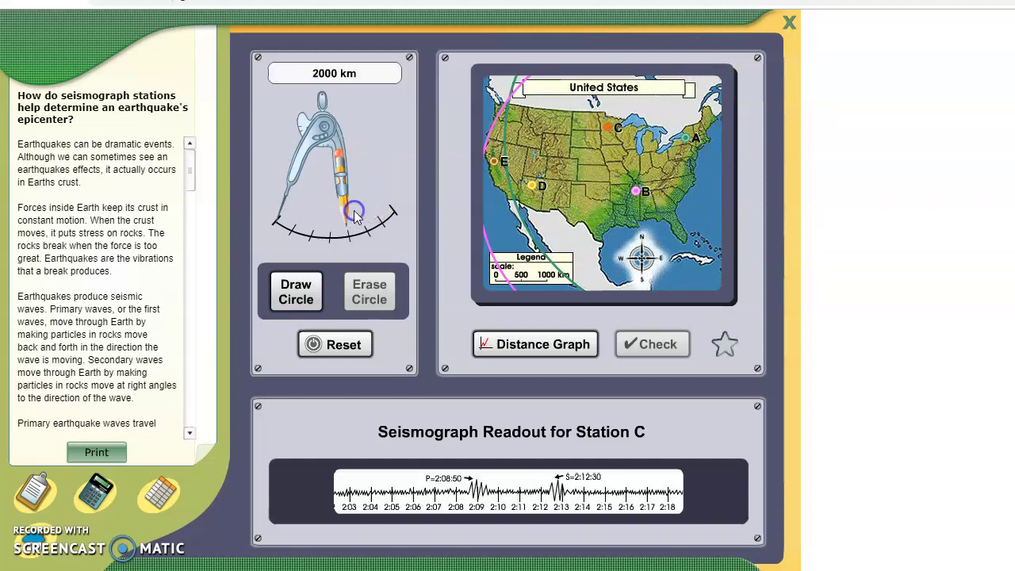
pyautogui.click(295, 294)
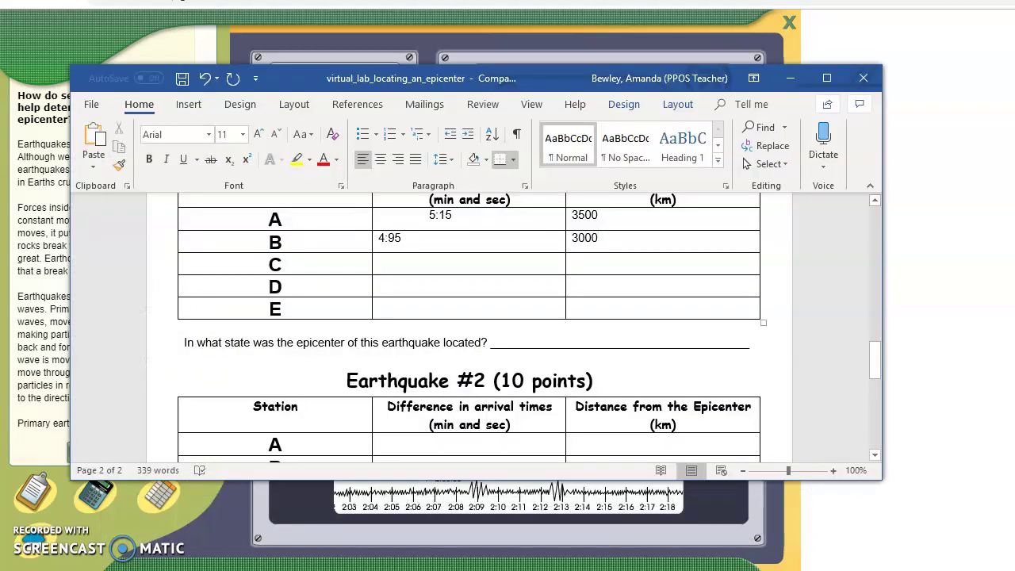
# Step: Enter 3:80 and 2000 in Station C's row of the Earthquake #1 table
pyautogui.click(424, 264)
pyautogui.write('3:80')
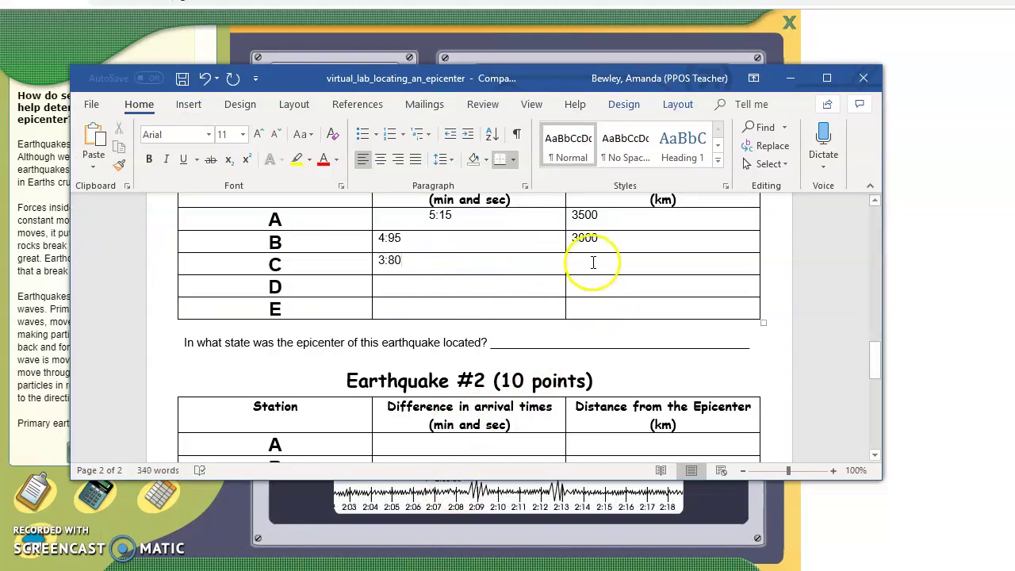
pyautogui.click(587, 263)
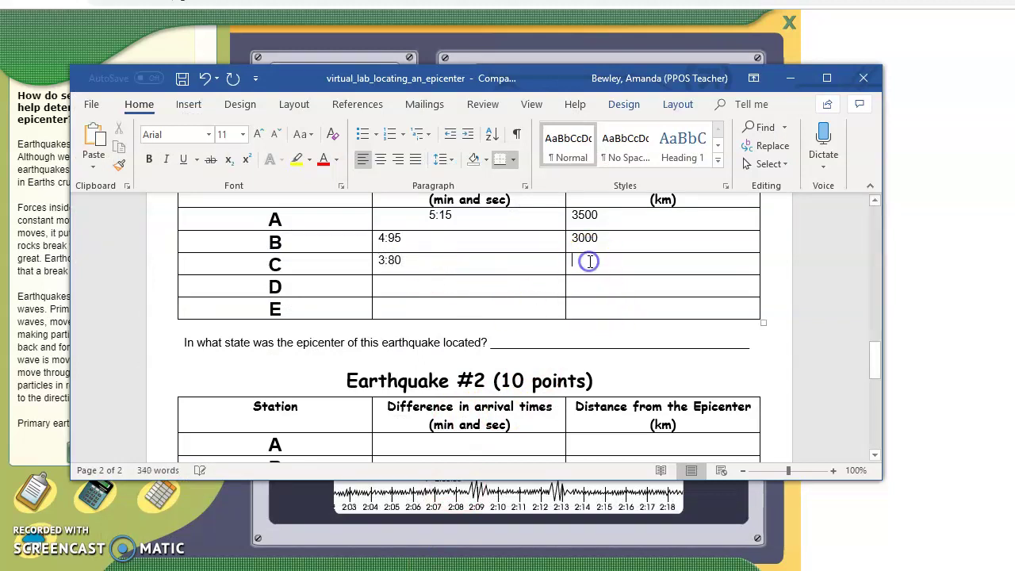
pyautogui.write('2000')
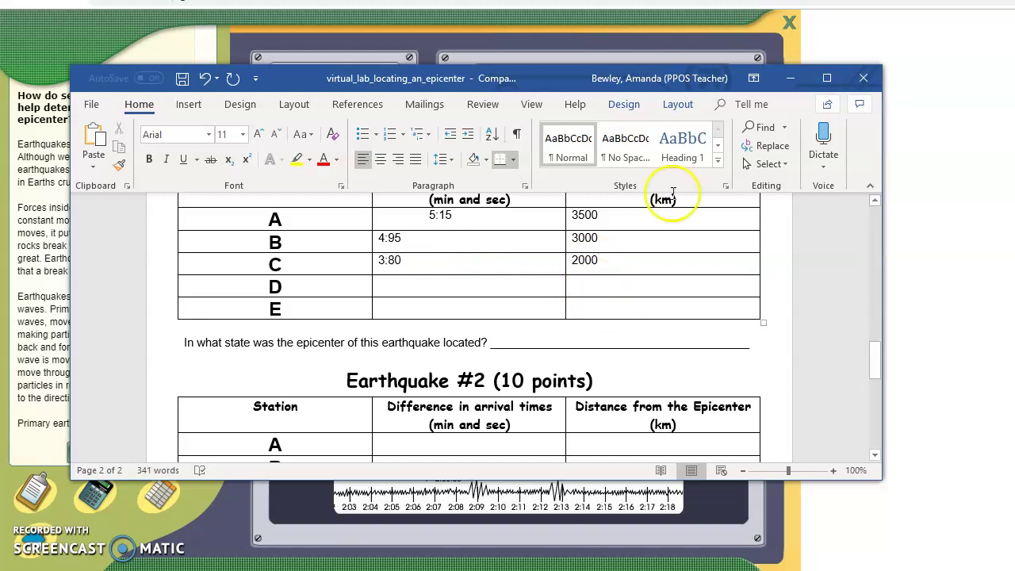
pyautogui.click(790, 82)
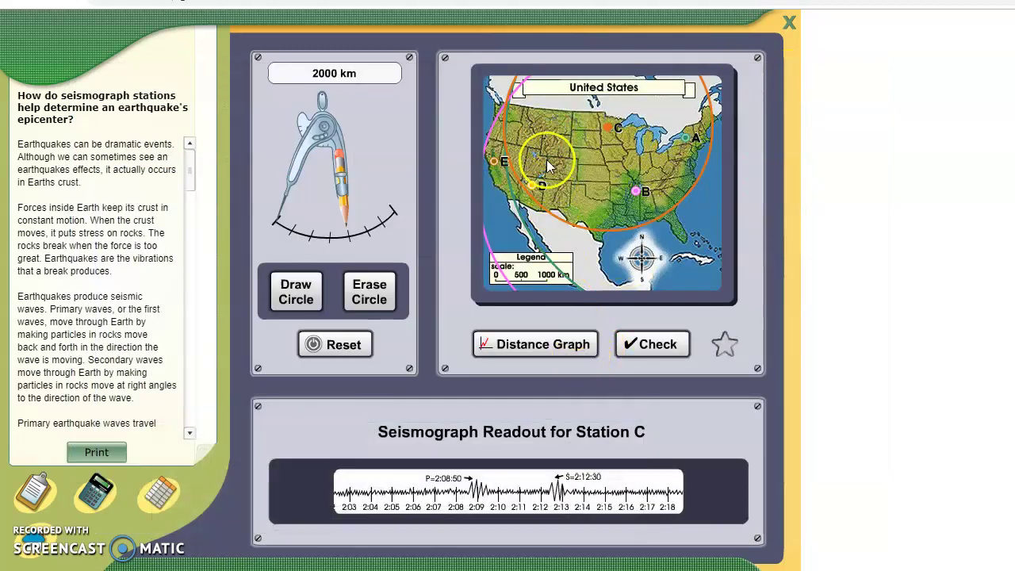
# Step: Read Station D's P and S arrival times and convert them on the distance graph
pyautogui.click(539, 188)
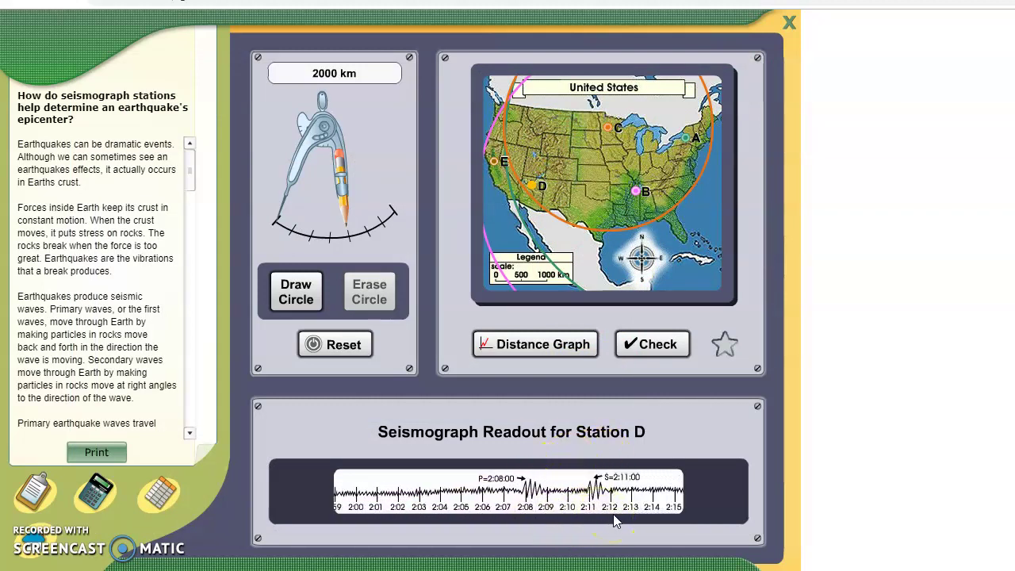
pyautogui.moveTo(613, 514); pyautogui.dragTo(532, 484)
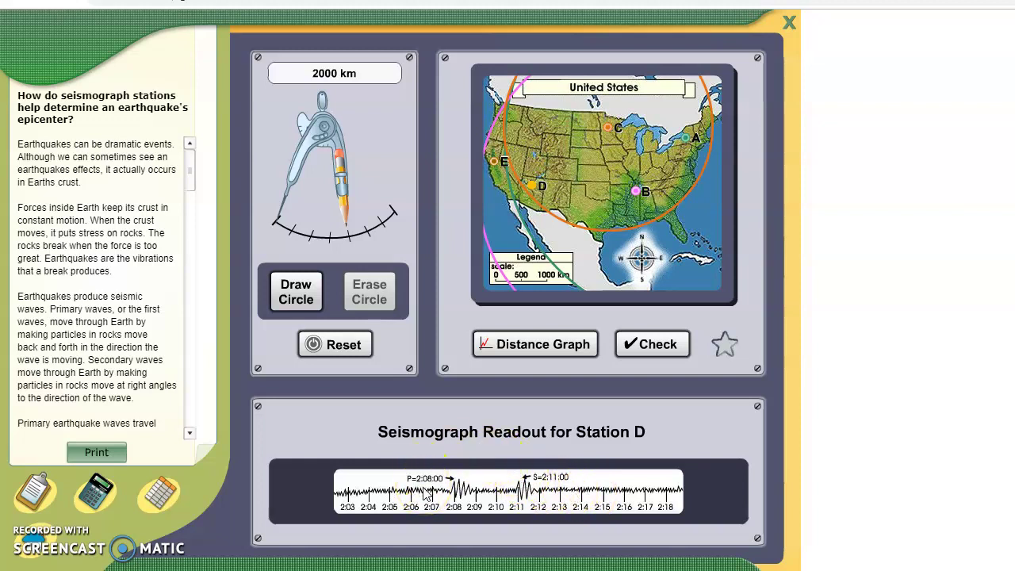
pyautogui.moveTo(495, 493); pyautogui.dragTo(577, 481)
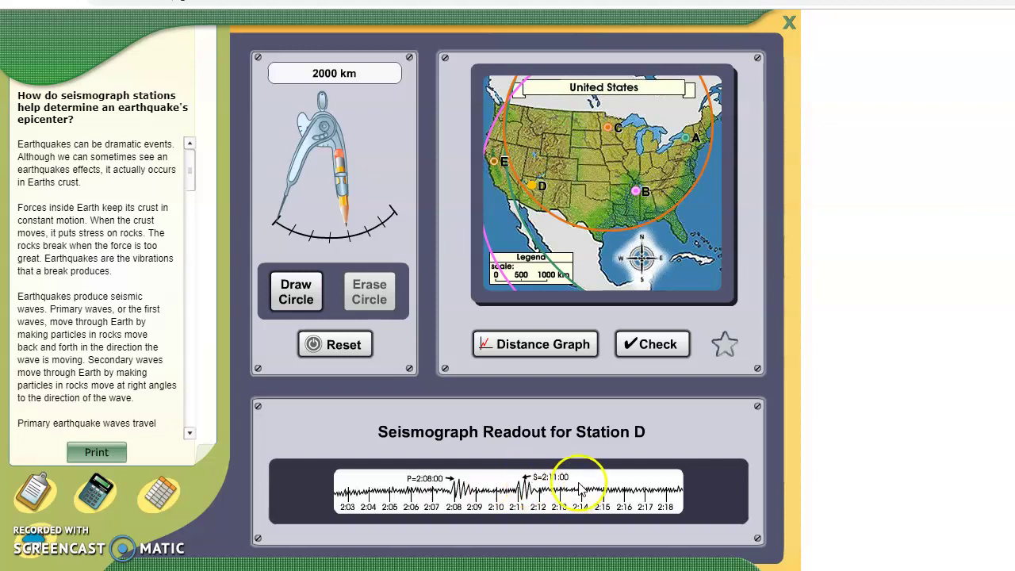
pyautogui.click(575, 344)
pyautogui.click(534, 317)
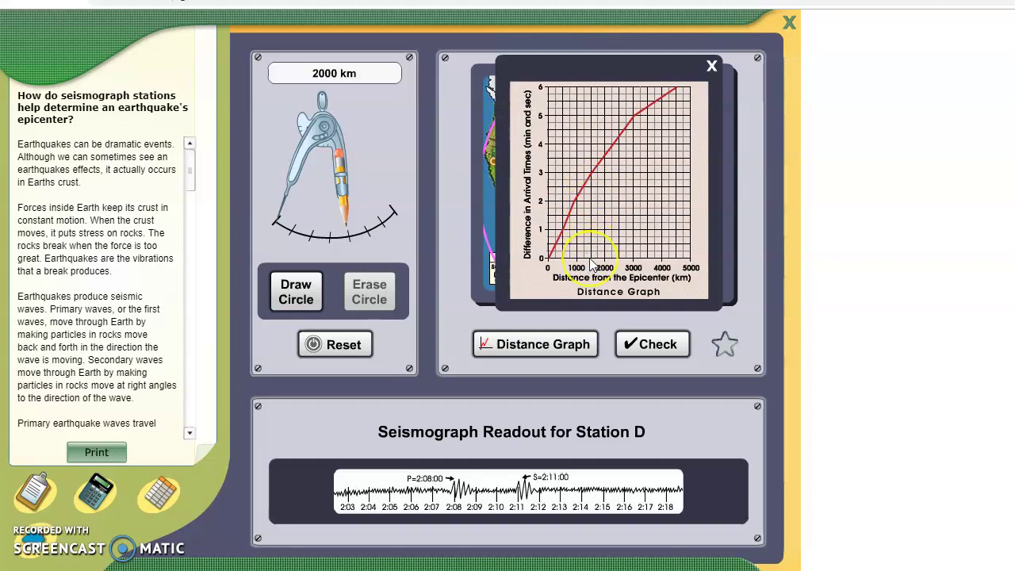
# Step: Set the compass to 1500 km and place the circle around Station D
pyautogui.click(712, 66)
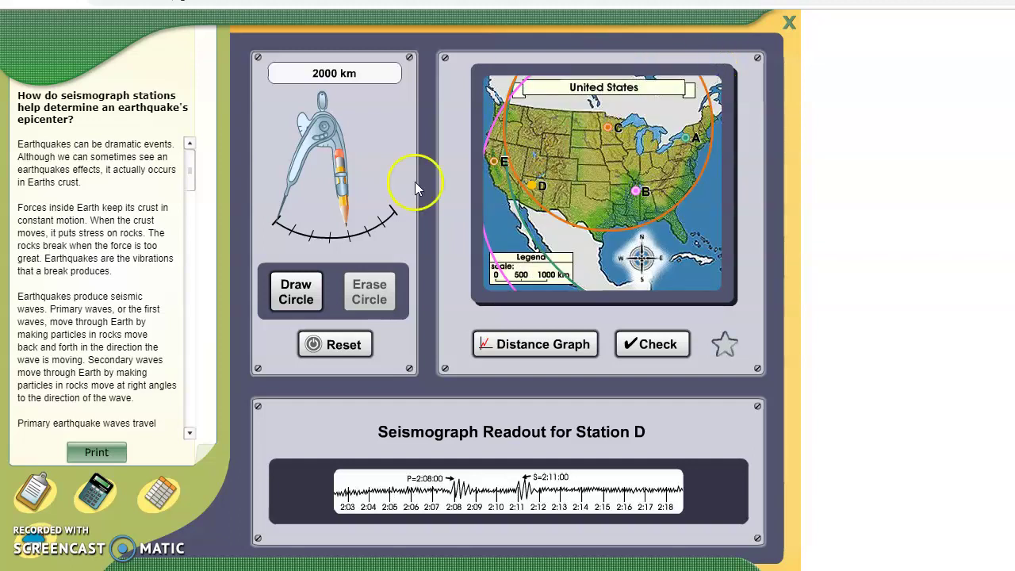
pyautogui.moveTo(340, 208); pyautogui.dragTo(333, 204)
pyautogui.click(305, 297)
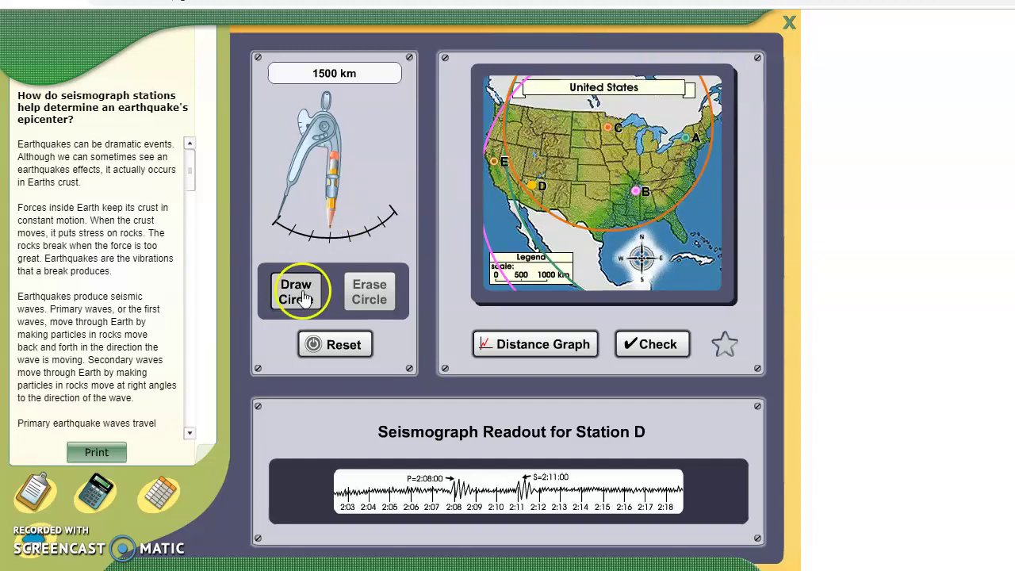
pyautogui.moveTo(565, 278)
pyautogui.mouseDown()
pyautogui.moveTo(610, 170)
pyautogui.moveTo(551, 121)
pyautogui.moveTo(491, 115)
pyautogui.moveTo(511, 135)
pyautogui.moveTo(501, 97)
pyautogui.moveTo(524, 115)
pyautogui.moveTo(496, 119)
pyautogui.moveTo(502, 100)
pyautogui.moveTo(514, 190)
pyautogui.mouseUp()
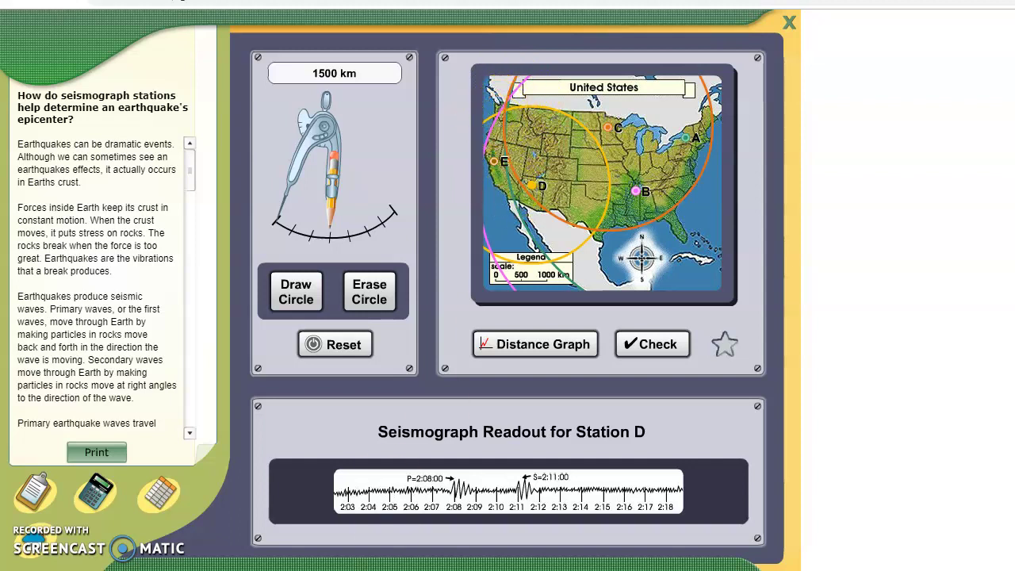
pyautogui.hotkey('alt', 'Tab')
# Step: Enter 3 and 1500 in Station D's row of the Earthquake #1 table
pyautogui.click(414, 284)
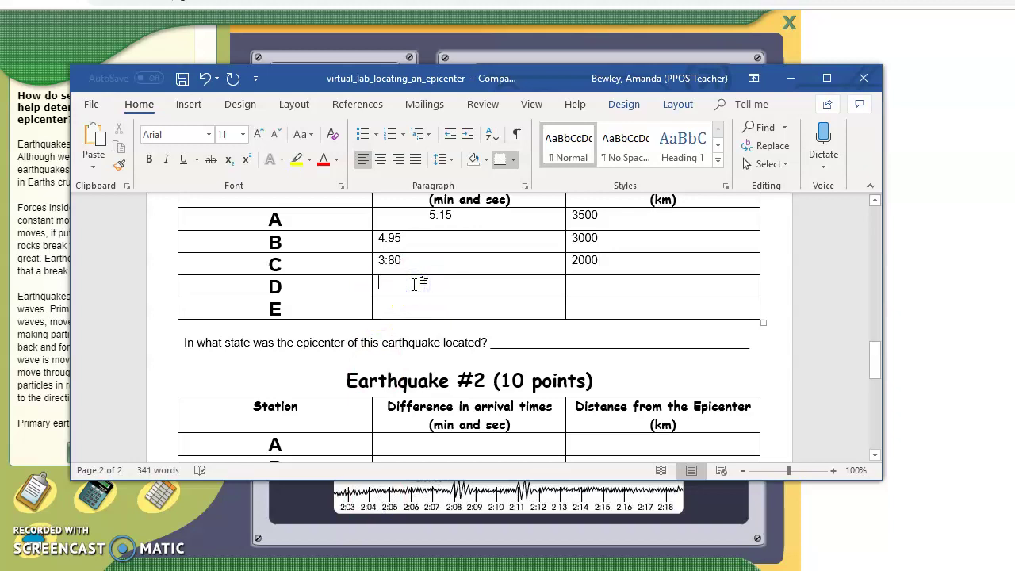
pyautogui.write('3')
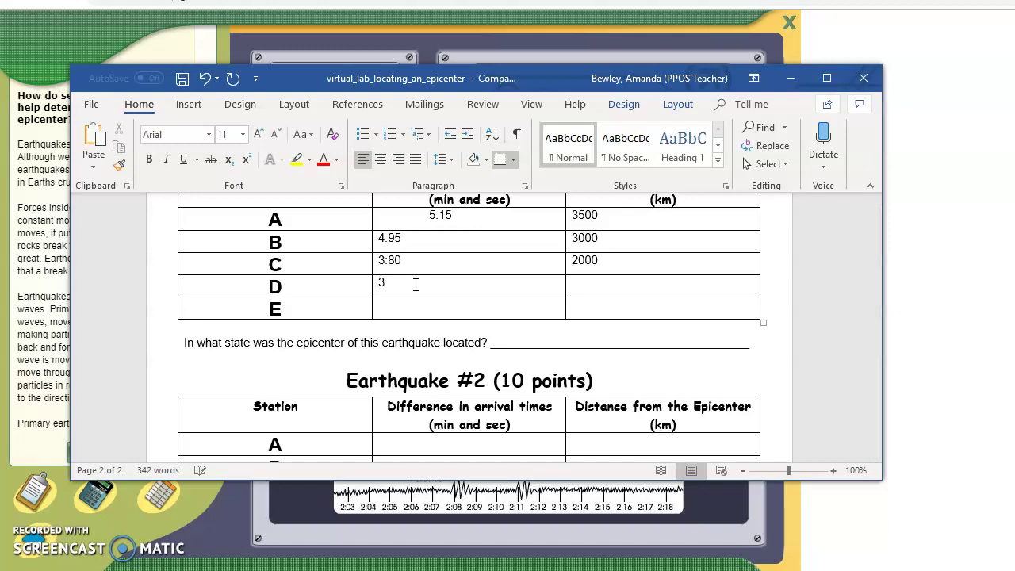
pyautogui.click(581, 289)
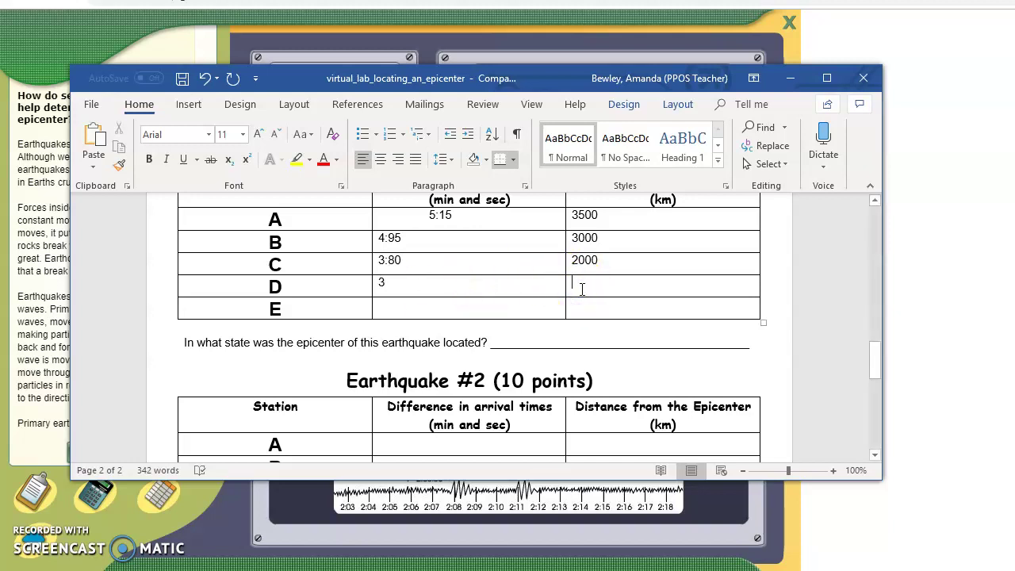
pyautogui.write('1500')
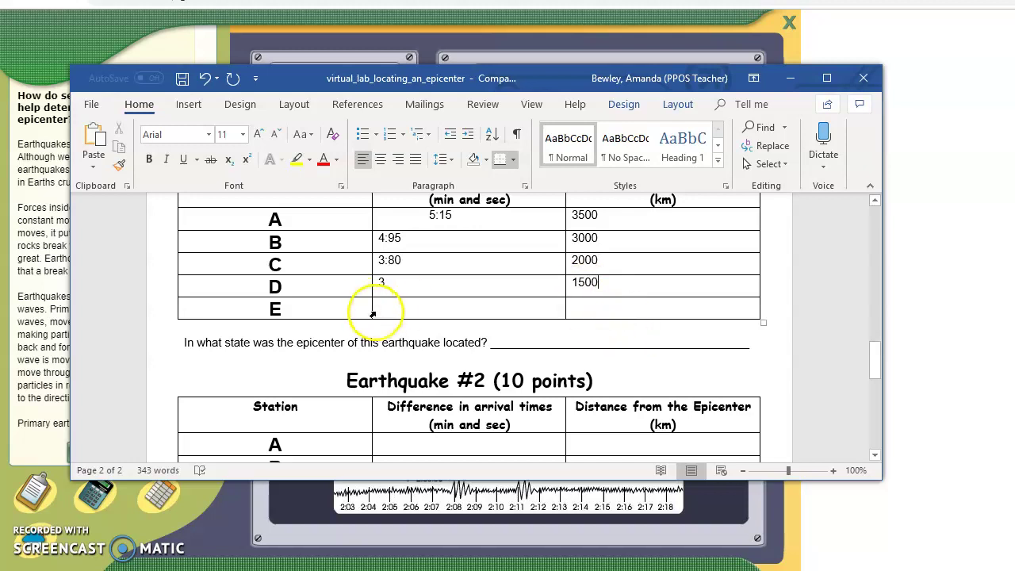
pyautogui.click(389, 311)
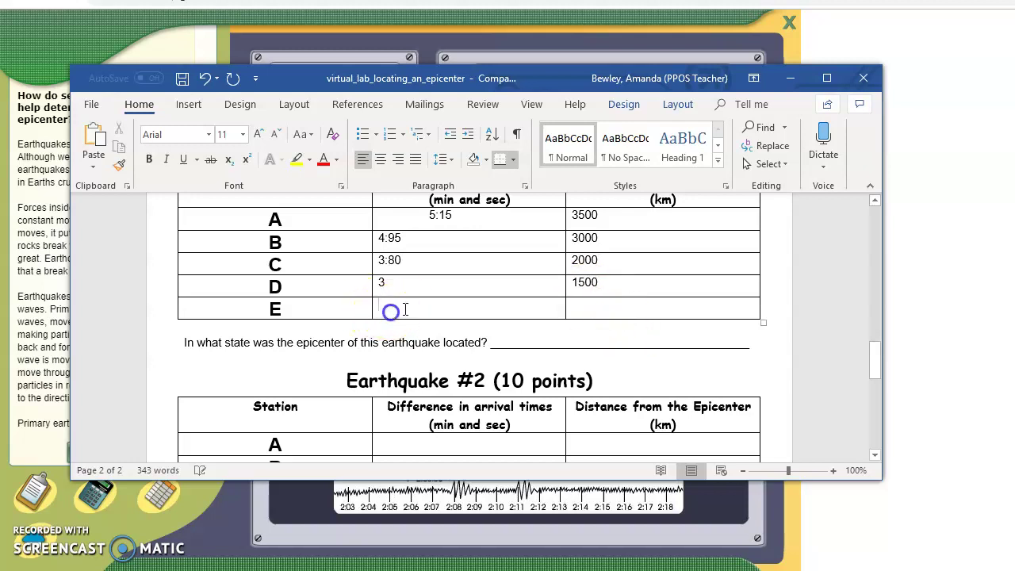
pyautogui.click(792, 78)
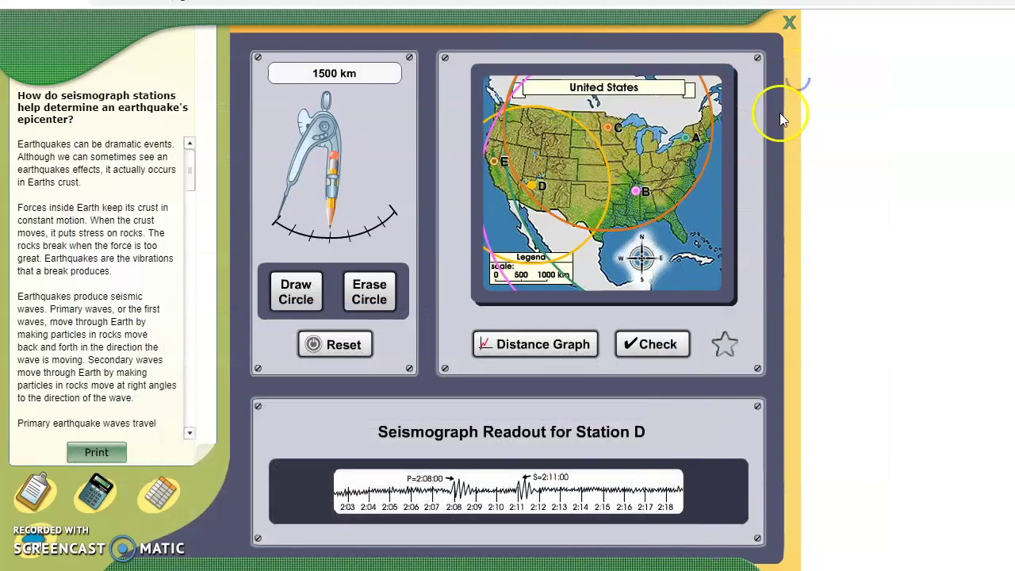
# Step: Convert Station E's time on the distance graph and draw a 1000 km circle around Station E
pyautogui.click(496, 166)
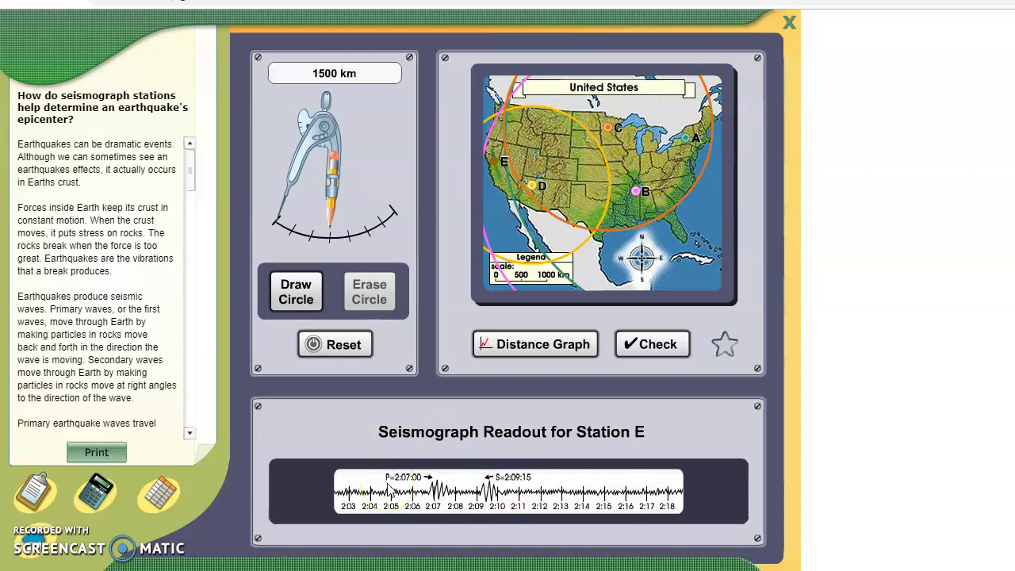
pyautogui.click(504, 344)
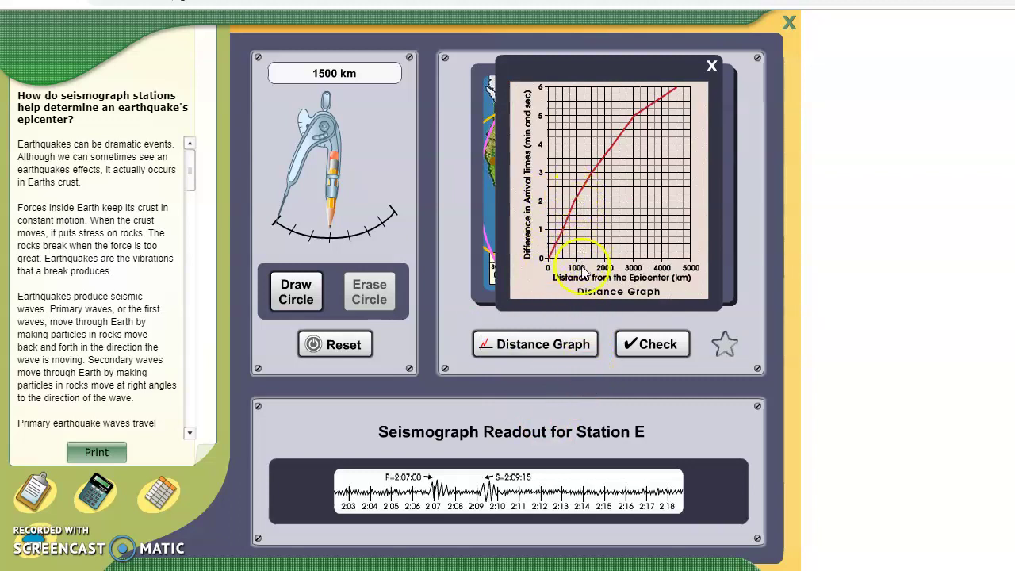
pyautogui.click(713, 66)
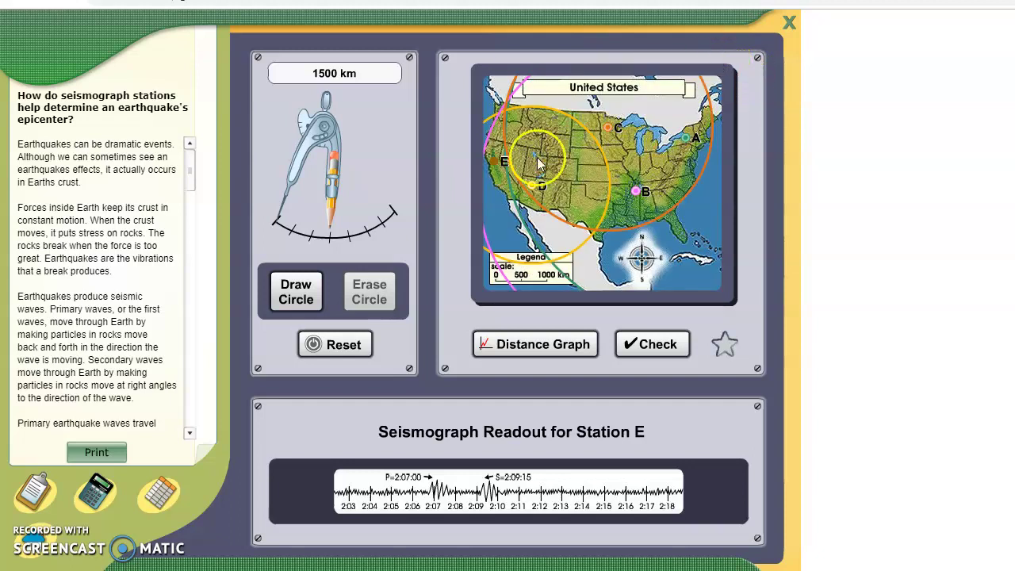
pyautogui.moveTo(333, 215); pyautogui.dragTo(317, 217)
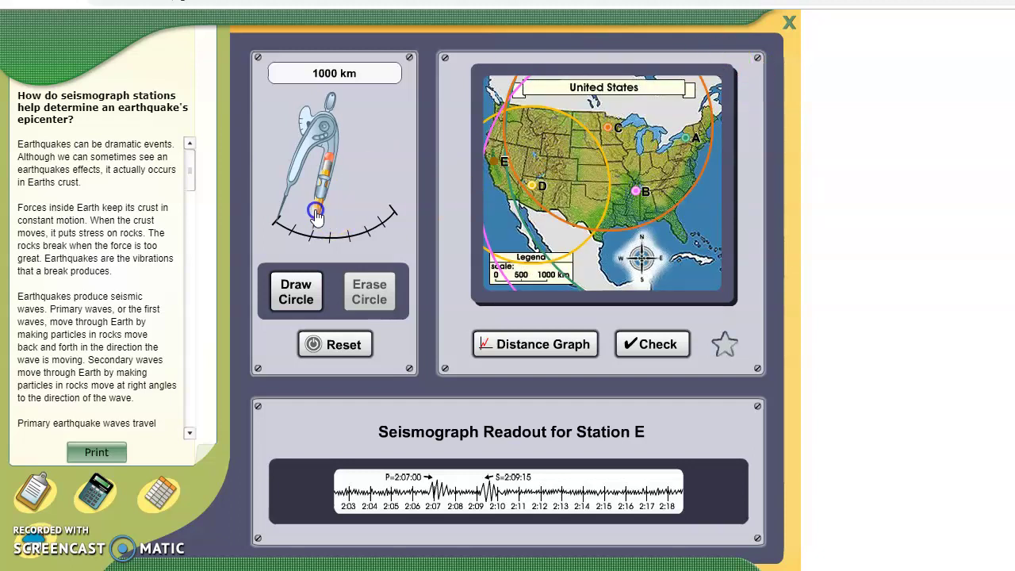
pyautogui.click(296, 300)
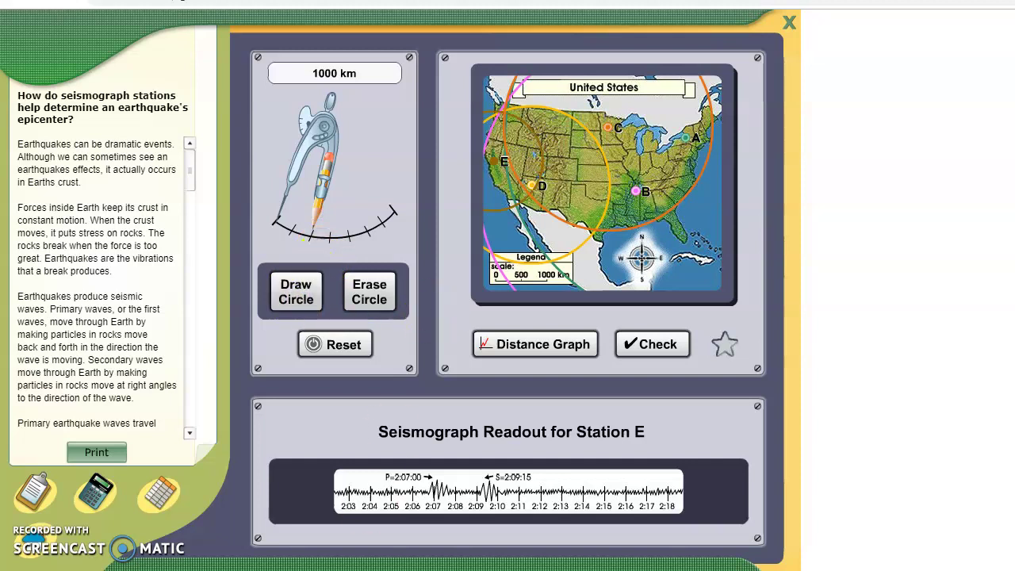
pyautogui.hotkey('alt', 'Tab')
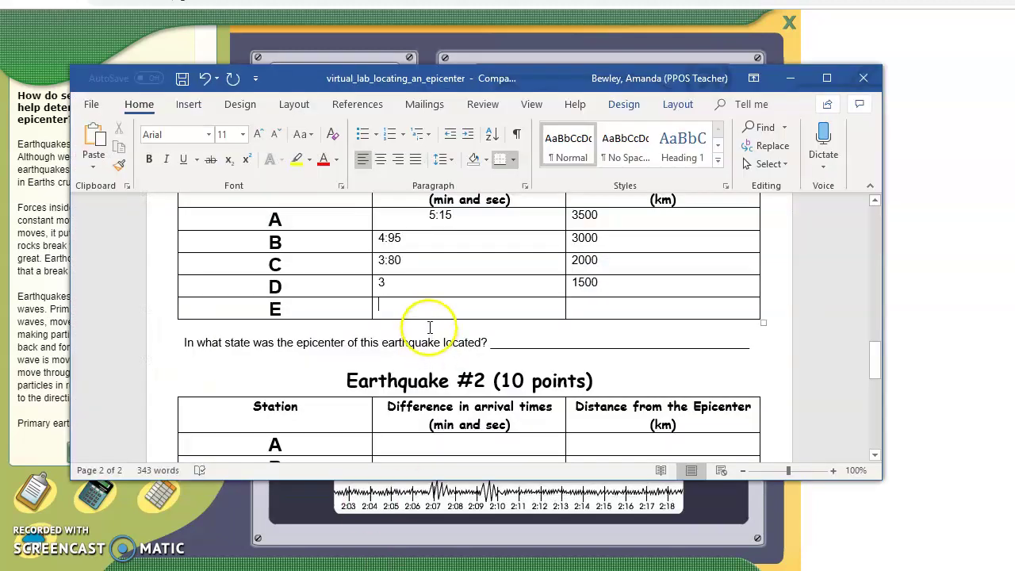
# Step: Enter 2:15 and 1000 in Station E's row of the Earthquake #1 table
pyautogui.click(413, 311)
pyautogui.write('2:15')
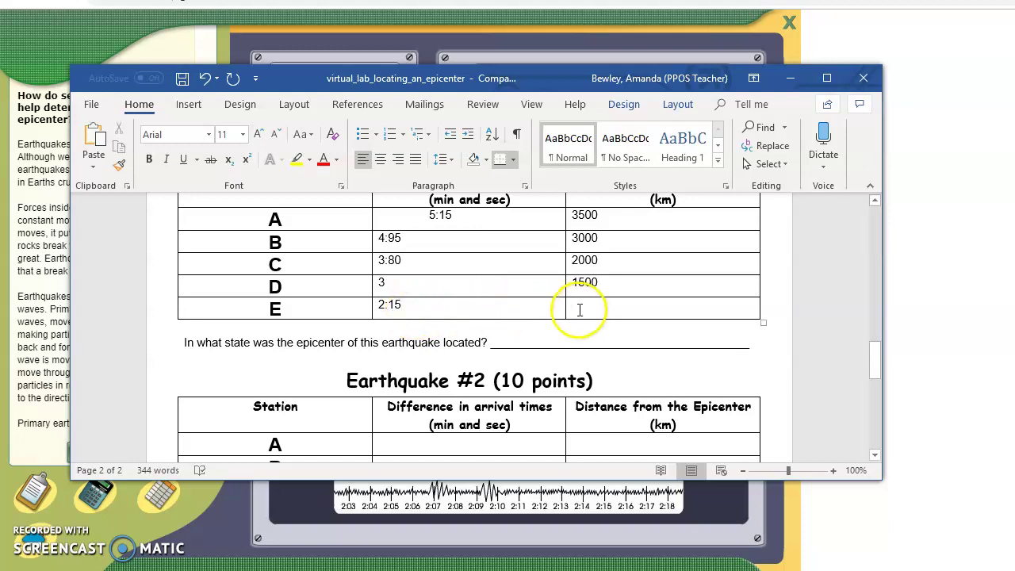
pyautogui.click(579, 311)
pyautogui.write('1000')
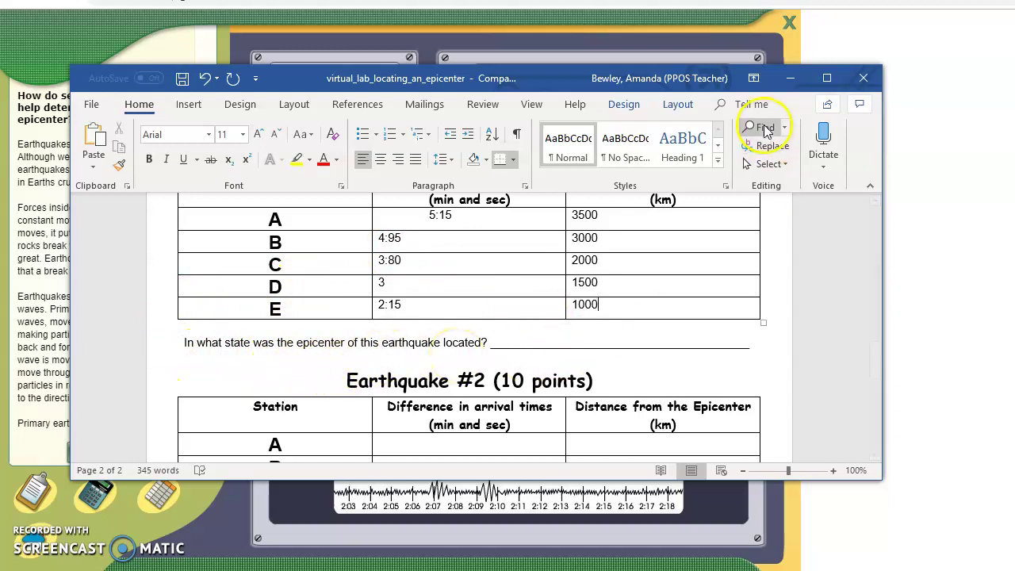
pyautogui.click(784, 78)
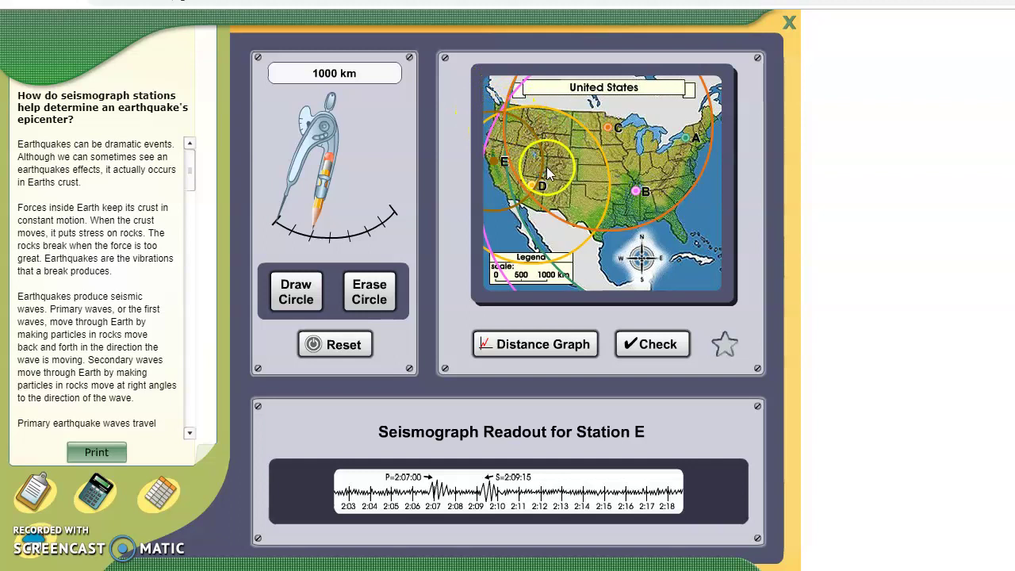
# Step: Check the drawn circles and mark the epicenter at their northwest intersection
pyautogui.click(671, 347)
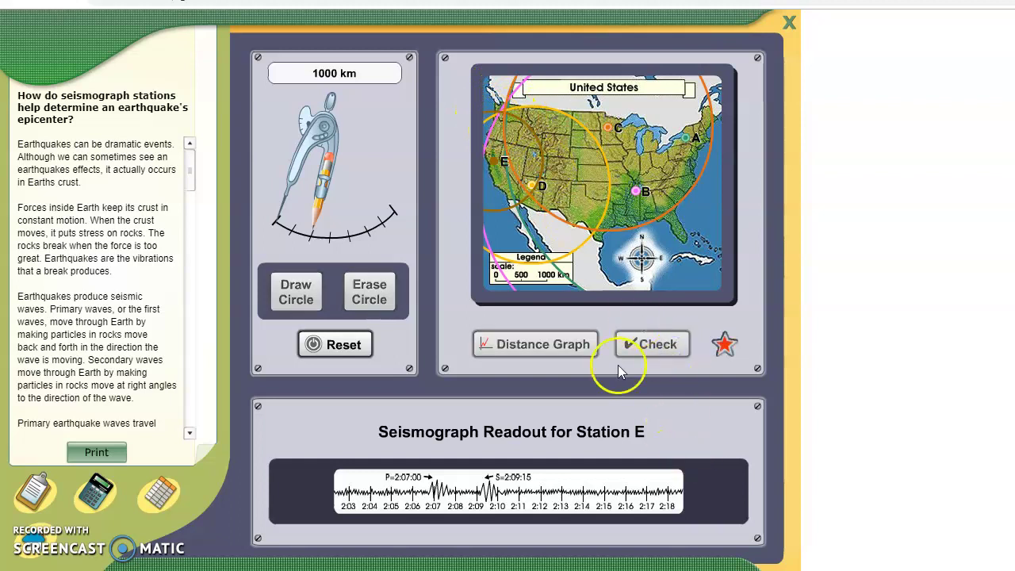
pyautogui.click(493, 111)
pyautogui.hotkey('alt', 'Tab')
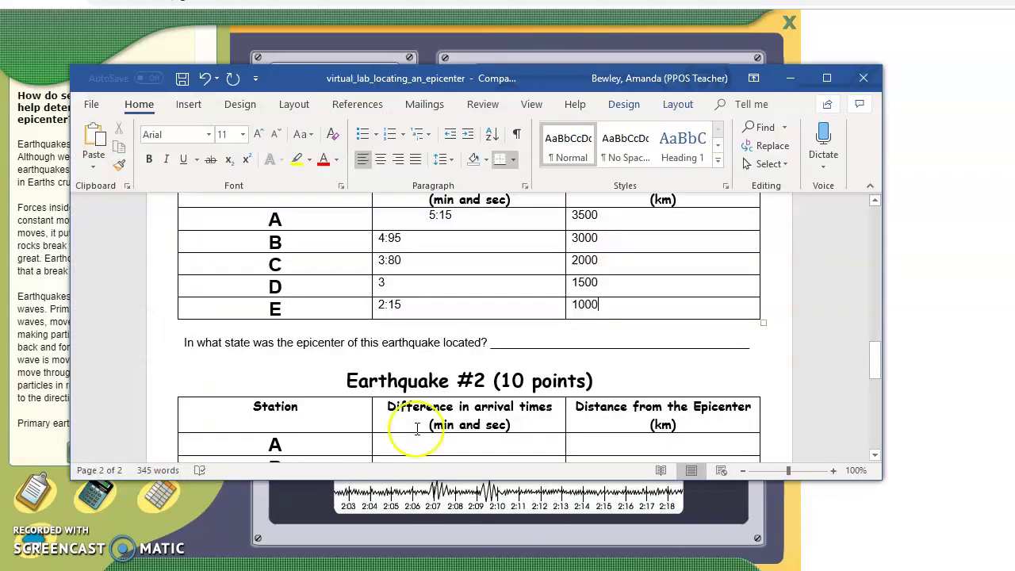
# Step: Answer the Earthquake #1 epicenter-state question with 'Washington'
pyautogui.click(517, 340)
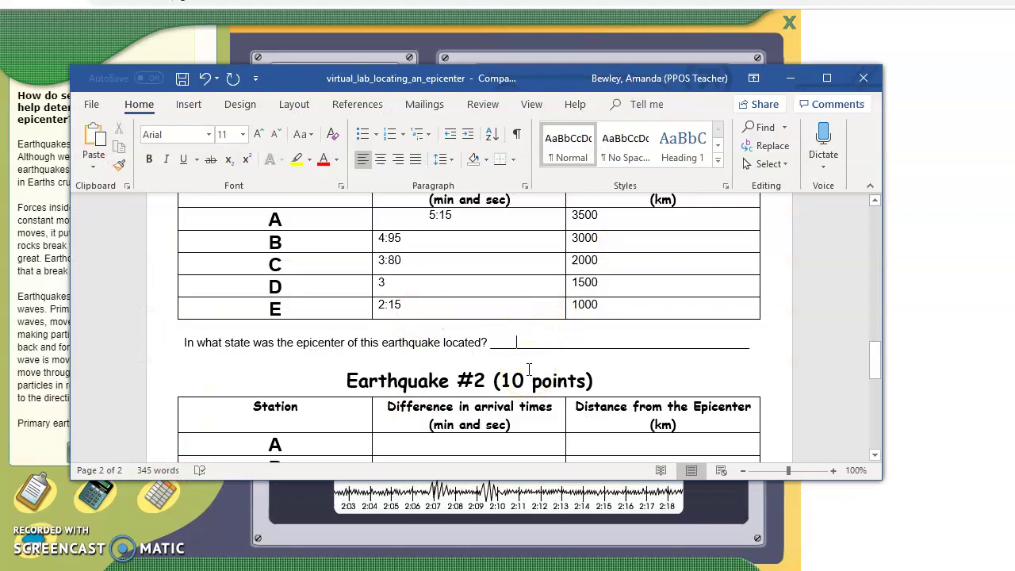
pyautogui.write('Washington')
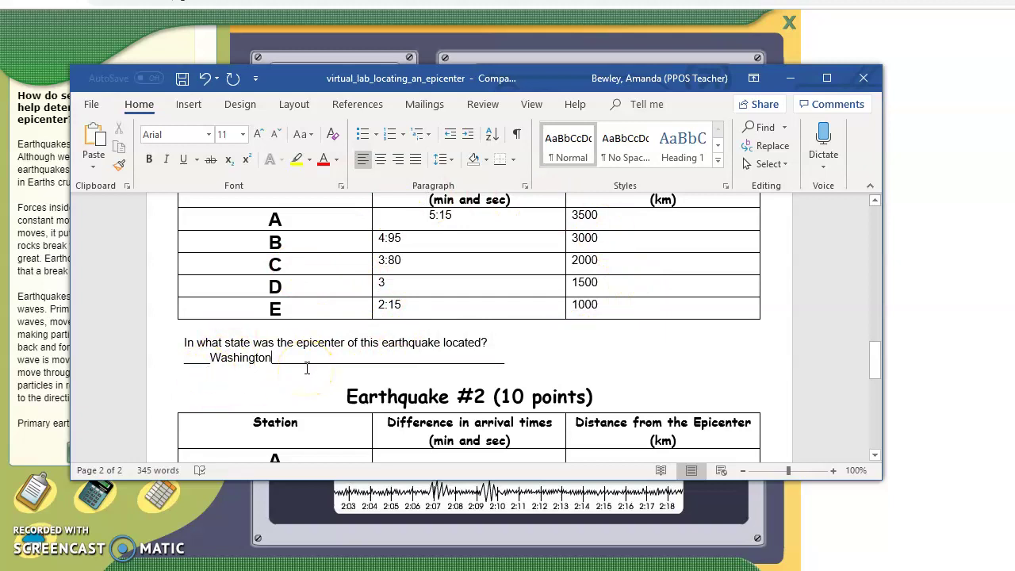
pyautogui.scroll(-4, 650, 367)
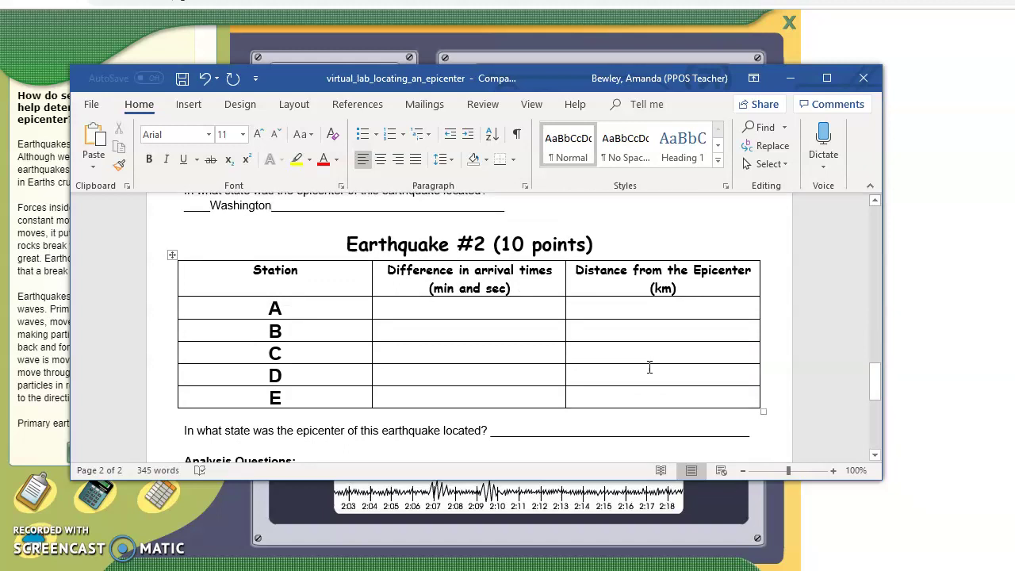
pyautogui.click(788, 78)
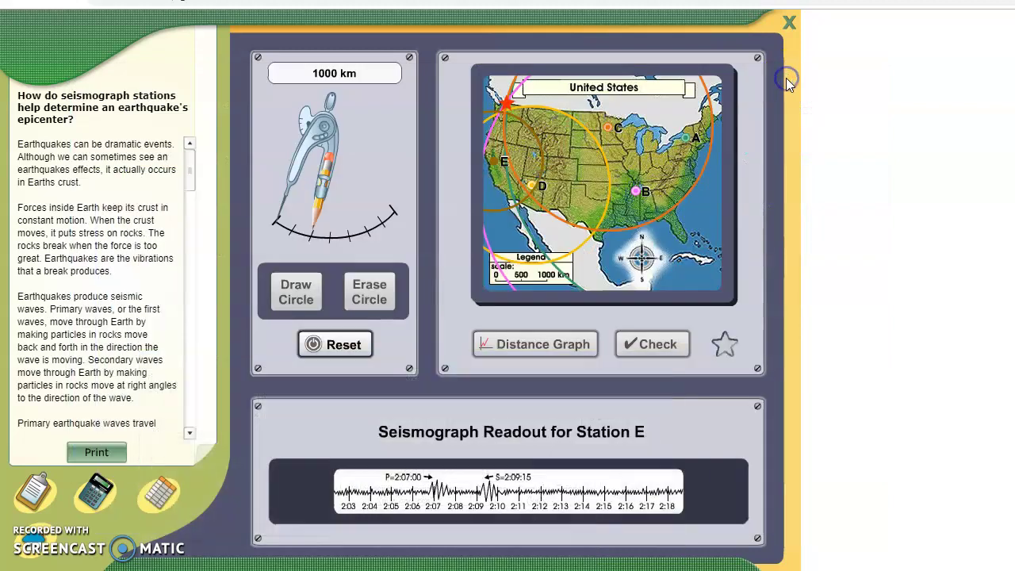
# Step: Reset to a fresh map and show station A's readout (P 4:14:00, S 4:16:15)
pyautogui.click(358, 343)
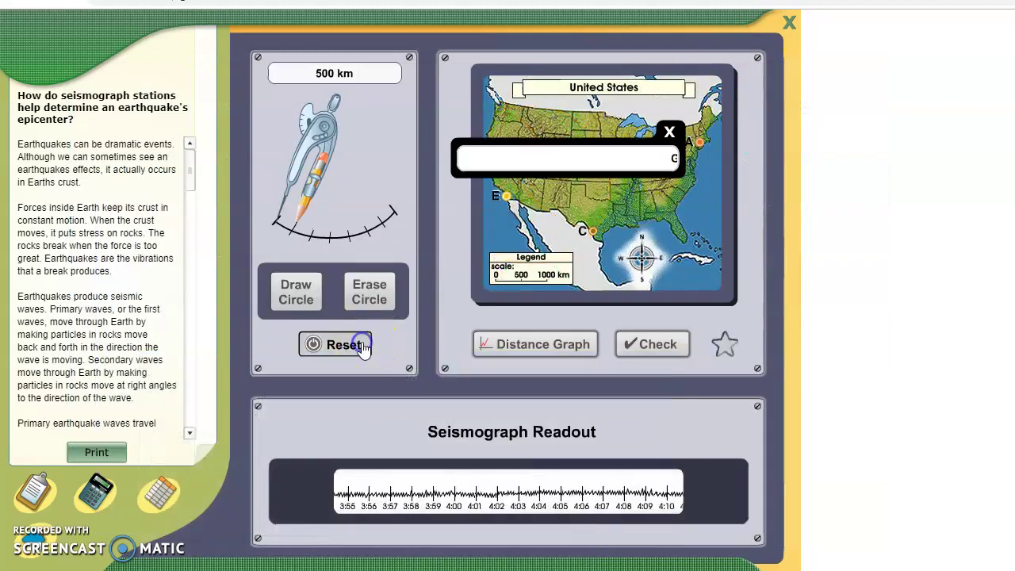
pyautogui.click(670, 131)
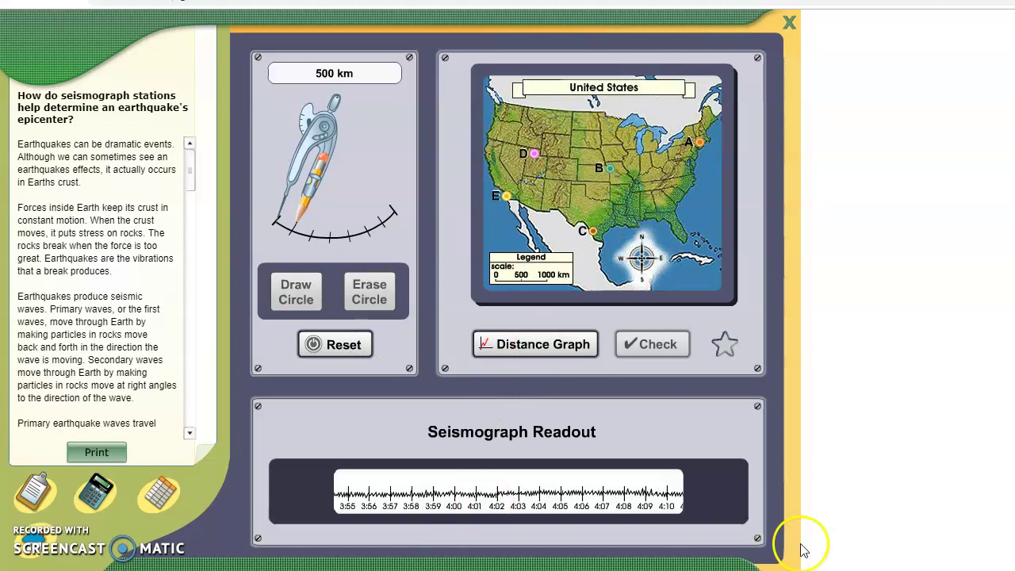
pyautogui.click(697, 145)
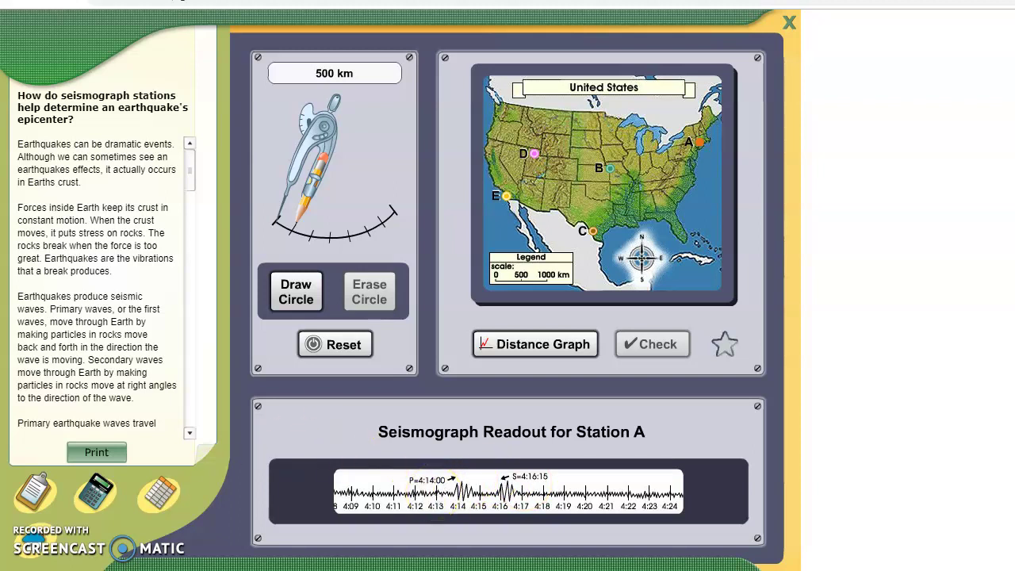
# Step: Set the compass to 1000 km from the distance graph and draw station A's circle
pyautogui.click(520, 351)
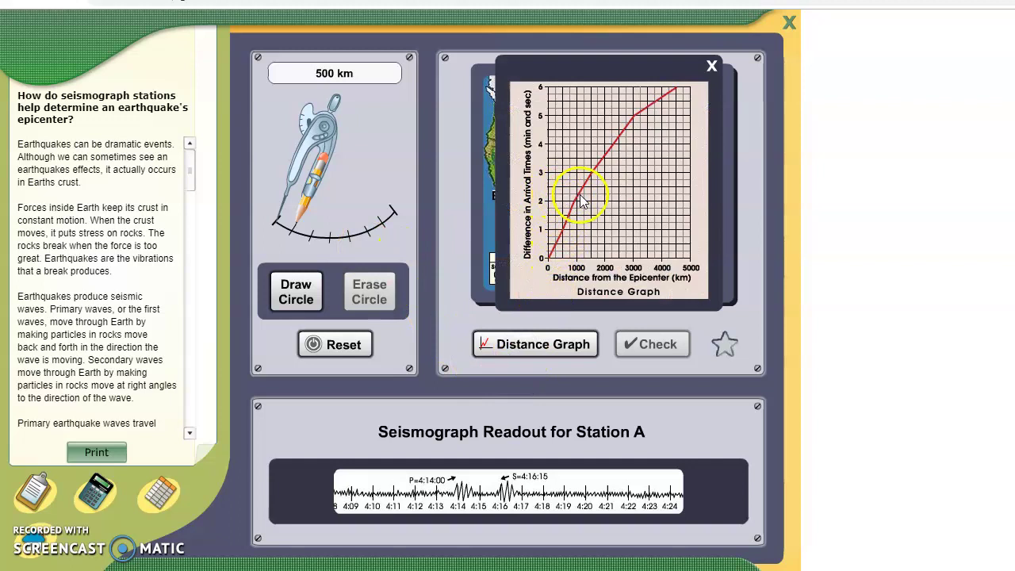
pyautogui.click(711, 68)
pyautogui.moveTo(279, 222)
pyautogui.mouseDown()
pyautogui.moveTo(309, 213)
pyautogui.moveTo(317, 229)
pyautogui.mouseUp()
pyautogui.click(295, 290)
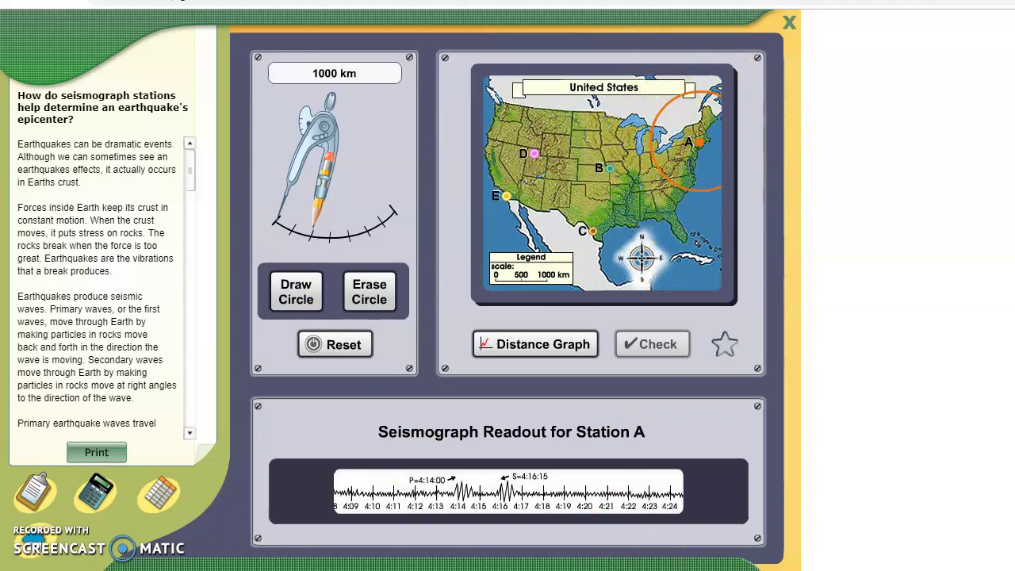
pyautogui.hotkey('alt', 'Tab')
pyautogui.click(410, 309)
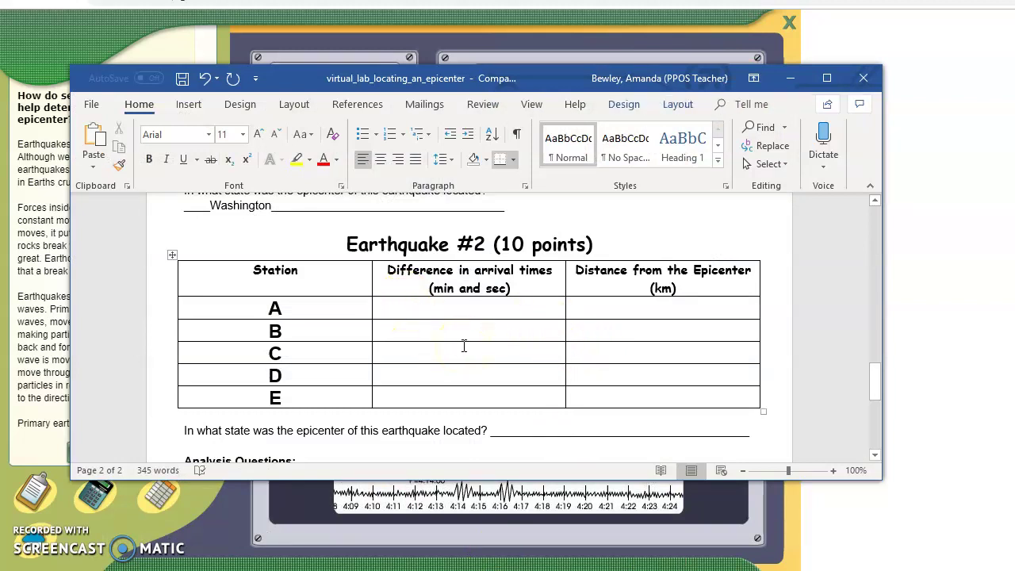
# Step: Enter 2:15 and 1000 km in station A's row of the Earthquake #2 table
pyautogui.write('2:15')
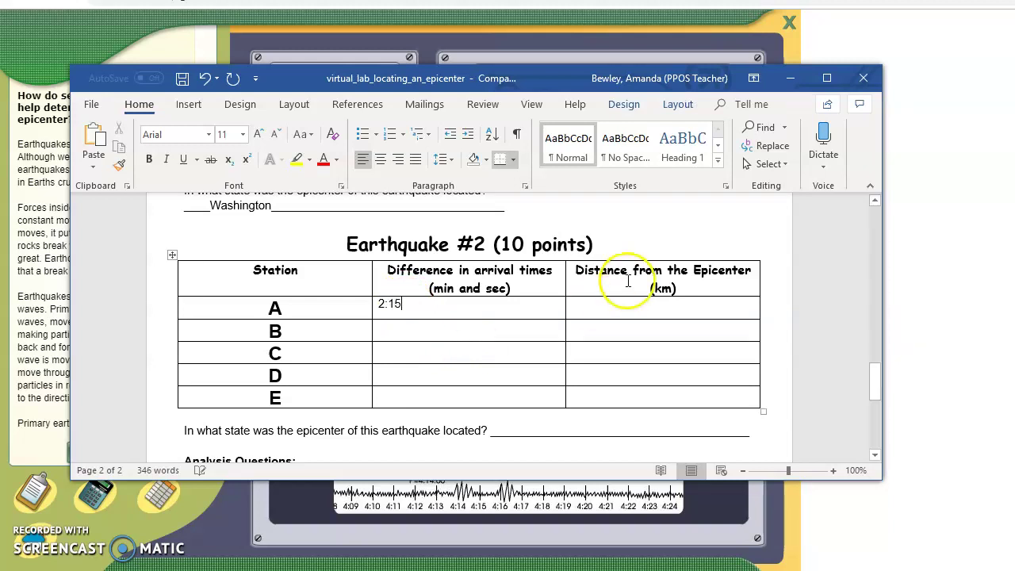
pyautogui.click(619, 308)
pyautogui.write('1000')
pyautogui.click(792, 79)
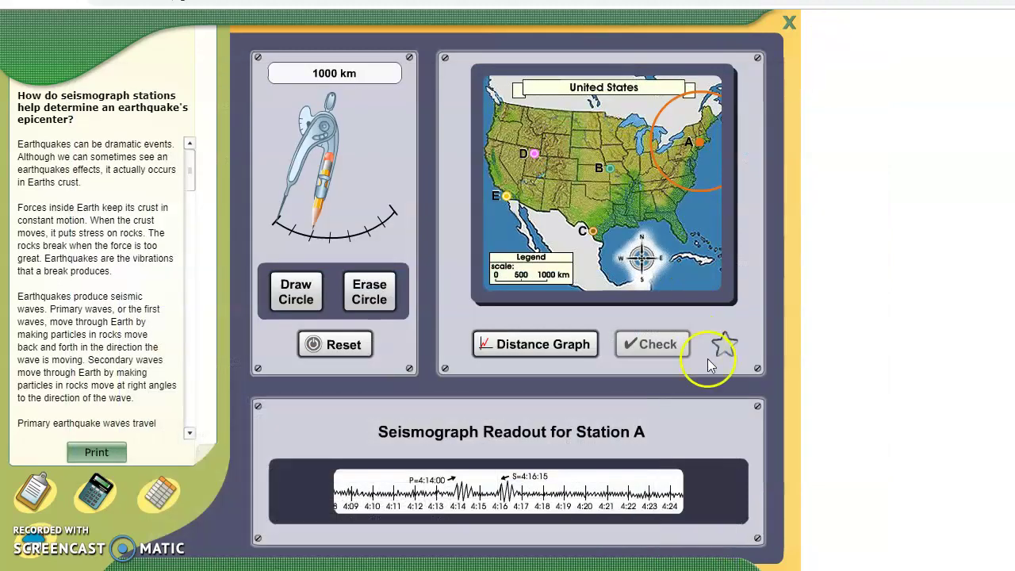
# Step: Select station B and draw a 1500 km circle around it
pyautogui.click(607, 168)
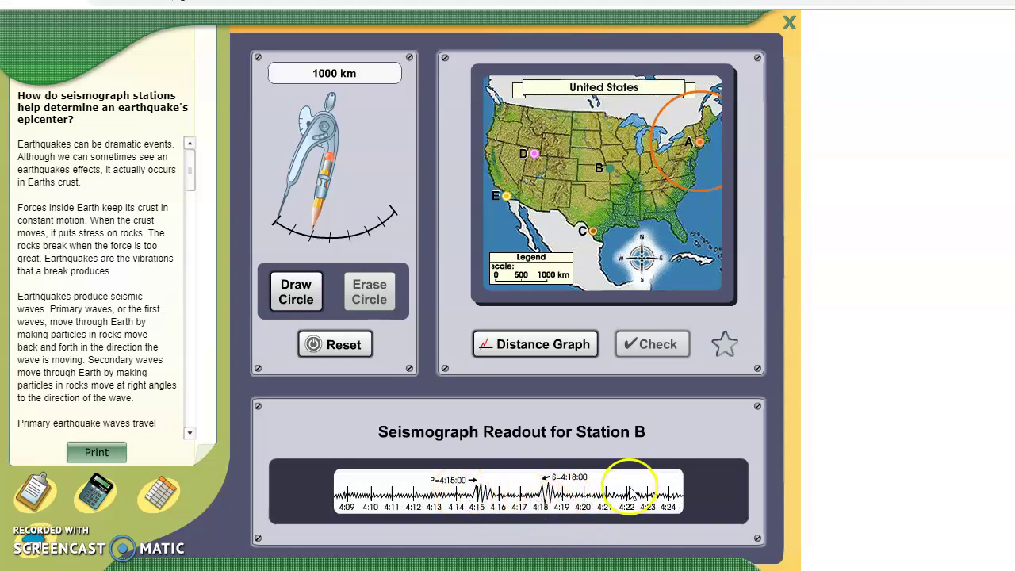
pyautogui.click(576, 346)
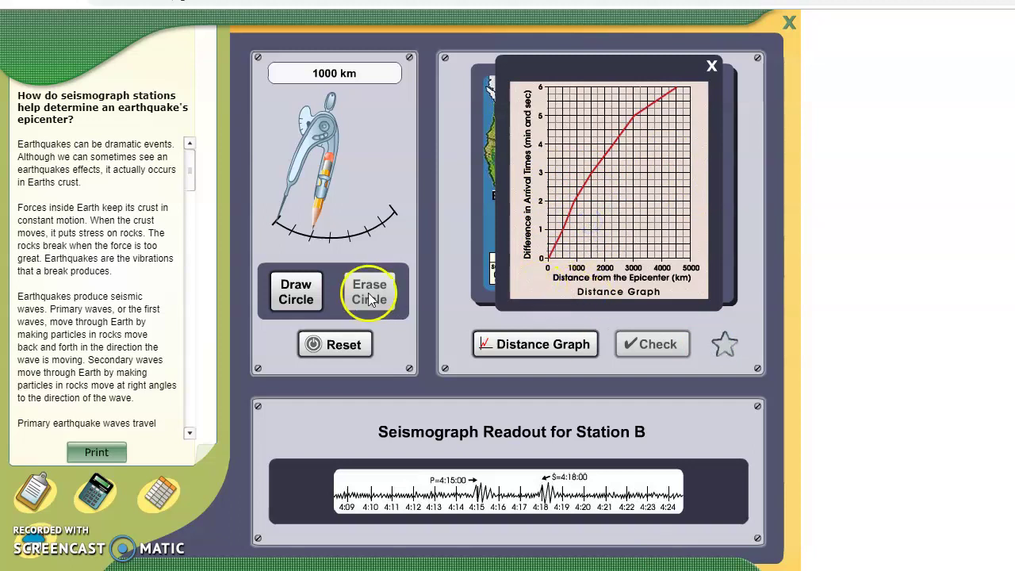
pyautogui.moveTo(319, 207); pyautogui.dragTo(331, 207)
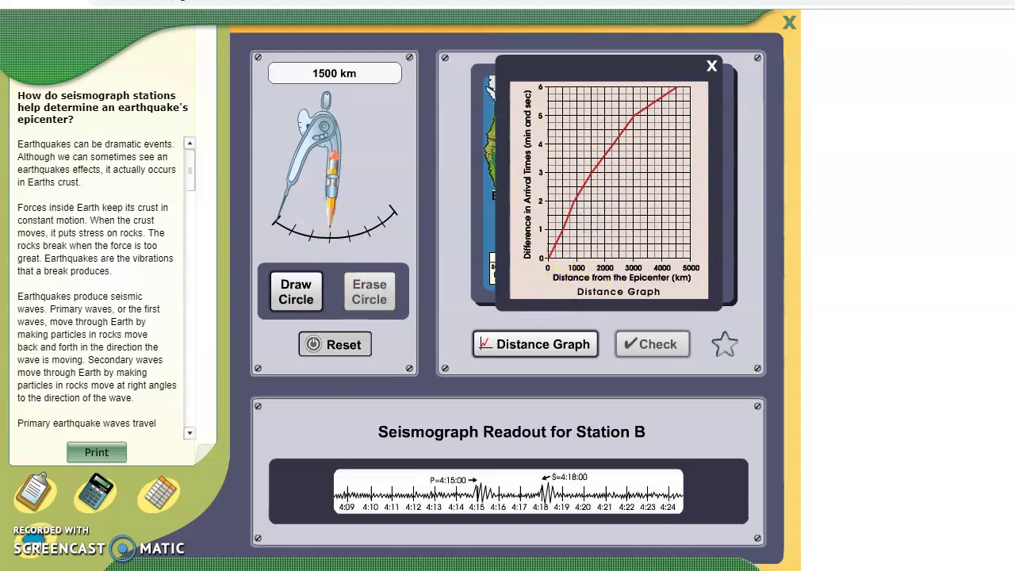
pyautogui.click(295, 292)
pyautogui.click(713, 68)
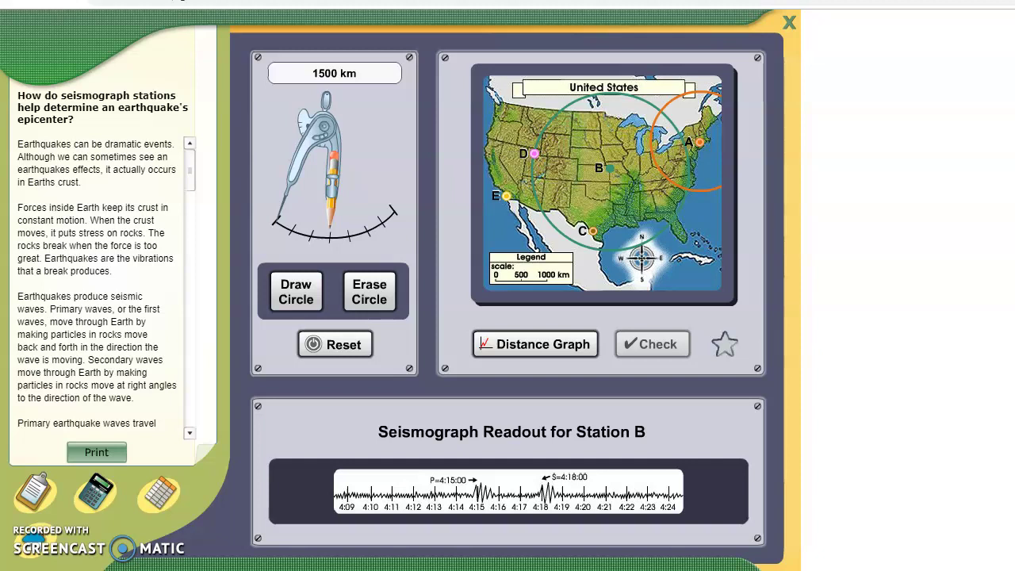
pyautogui.hotkey('alt', 'Tab')
pyautogui.click(421, 332)
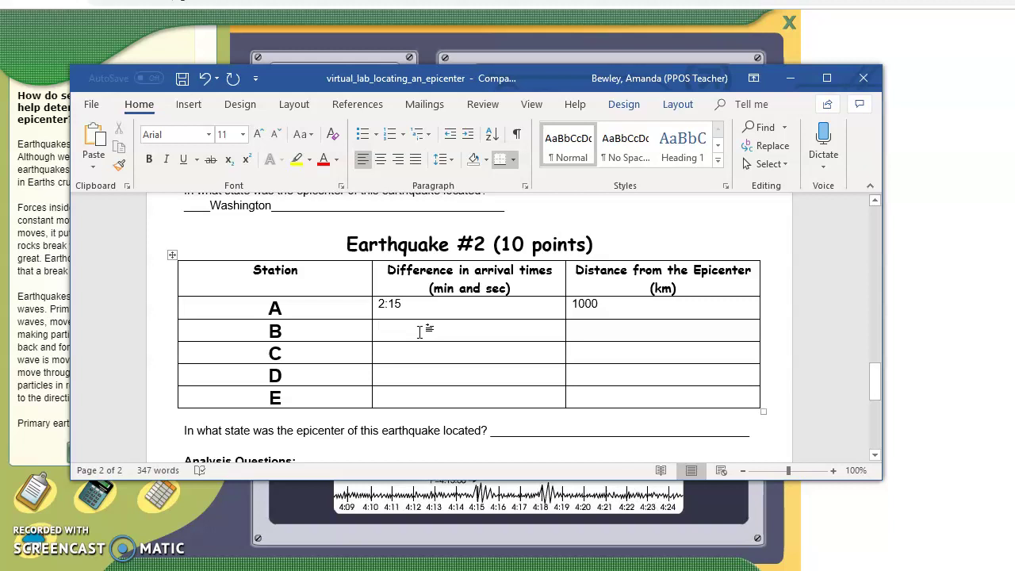
# Step: Fill station B's Earthquake #2 row with 3 and 1500 km
pyautogui.write('3')
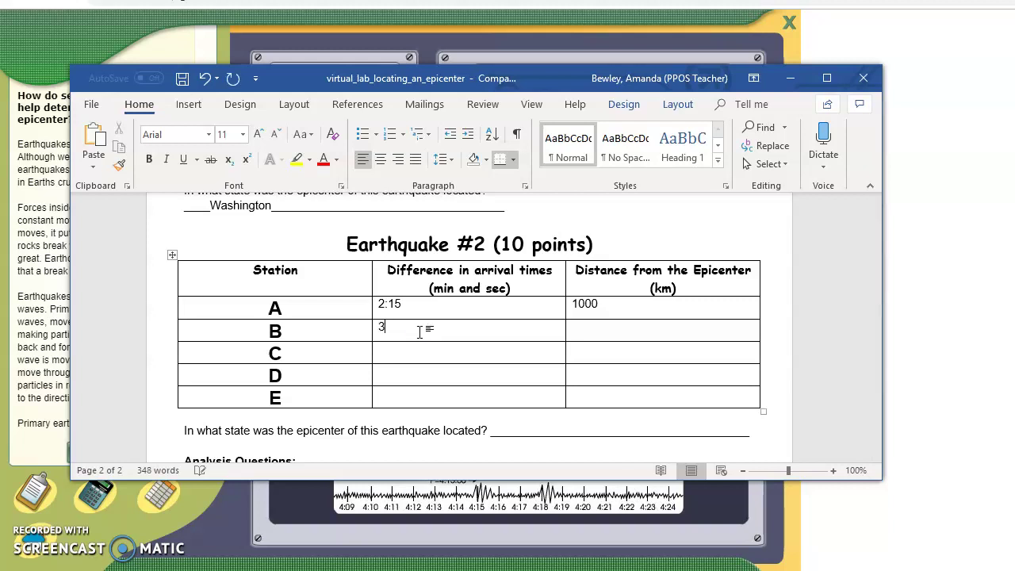
pyautogui.click(587, 327)
pyautogui.write('1500')
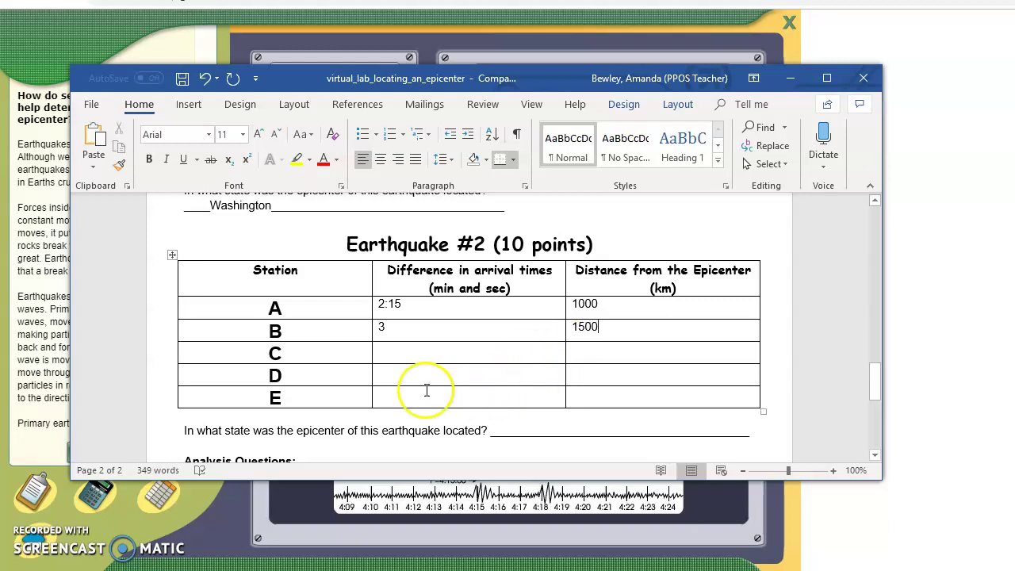
pyautogui.click(408, 354)
pyautogui.click(791, 78)
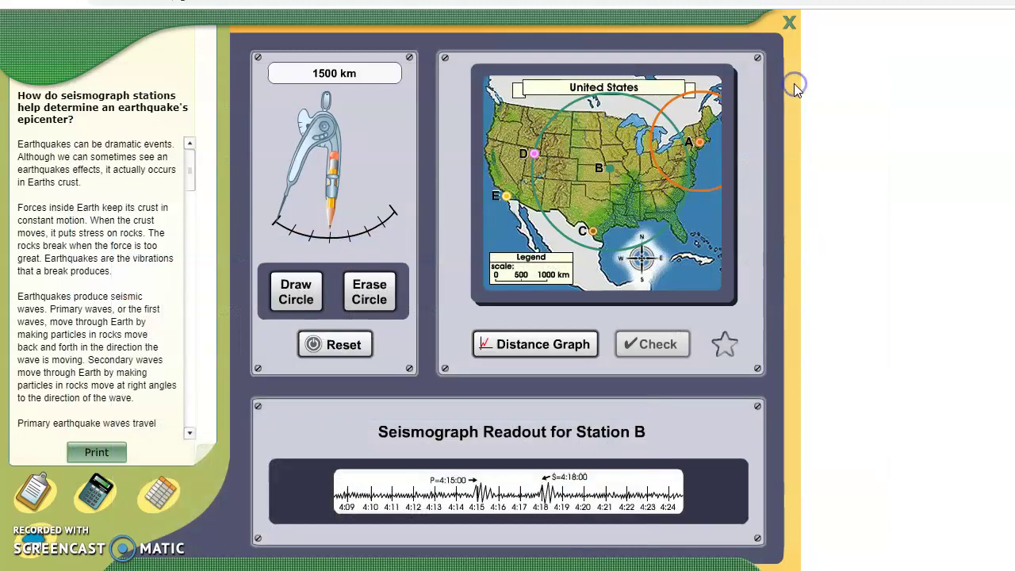
# Step: Select station C and measure the gap between its P and S arrivals
pyautogui.click(591, 231)
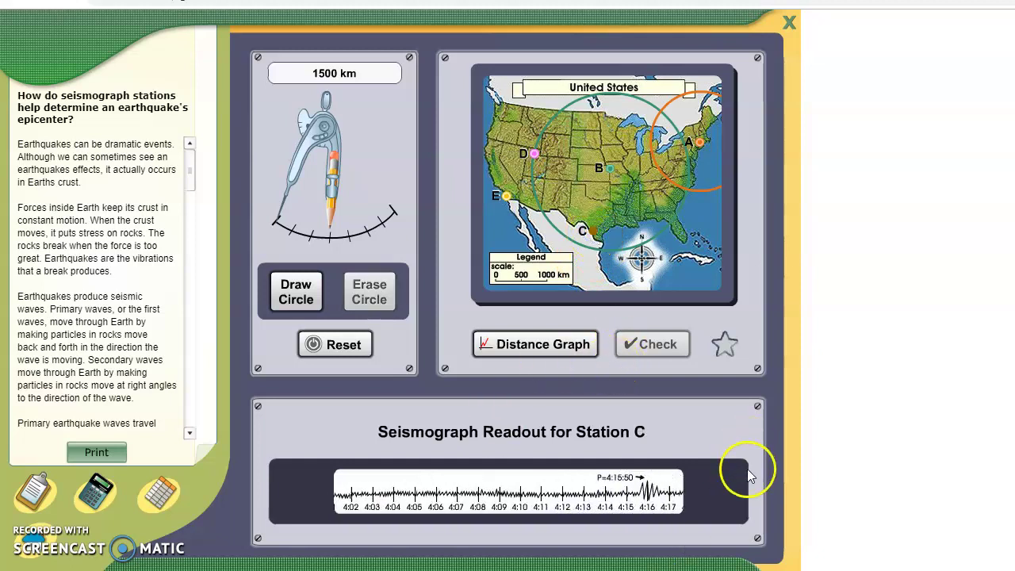
pyautogui.moveTo(680, 488); pyautogui.dragTo(593, 493)
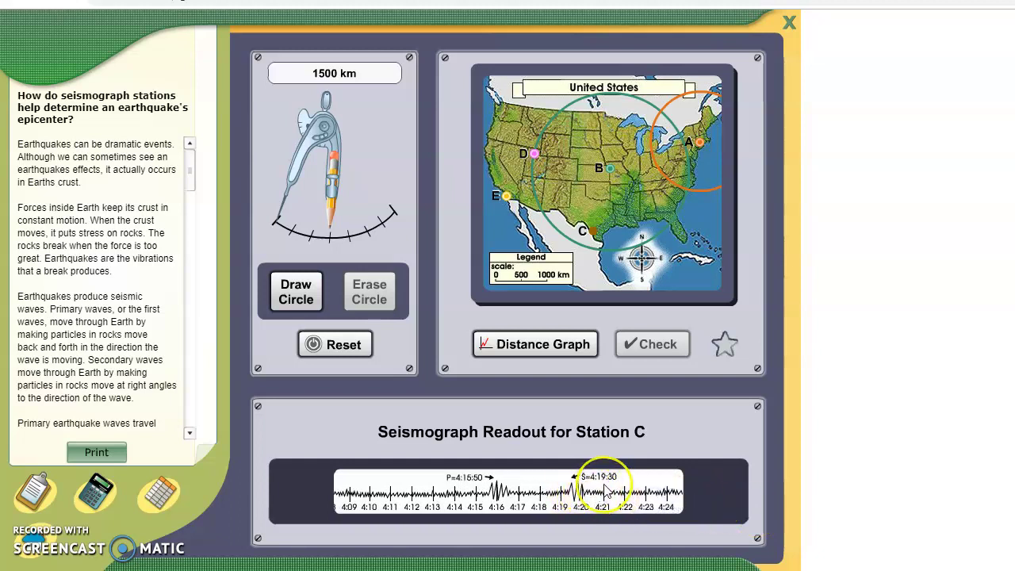
pyautogui.moveTo(521, 487); pyautogui.dragTo(469, 491)
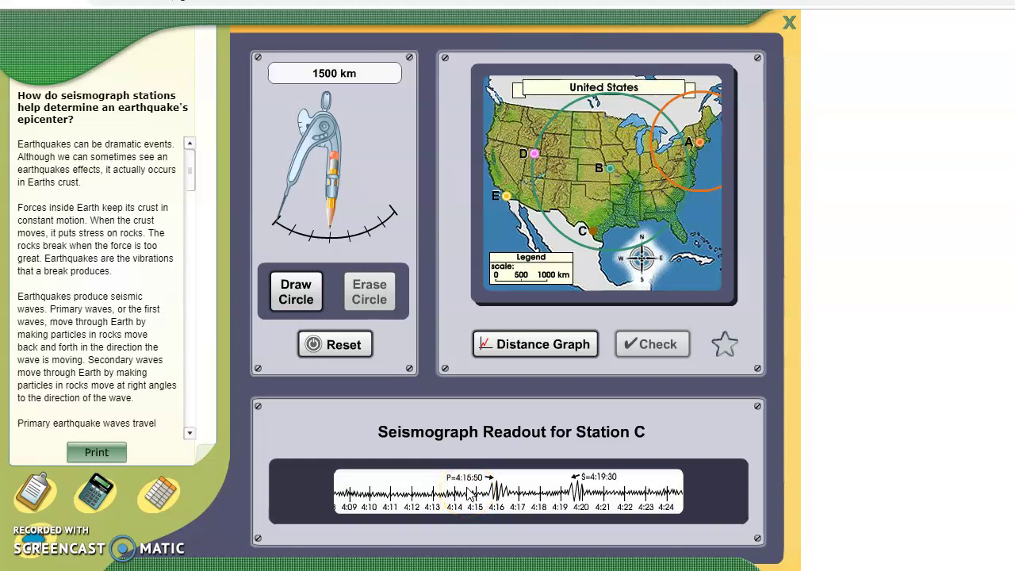
# Step: Set the compass to 2000 km and draw station C's circle
pyautogui.click(546, 348)
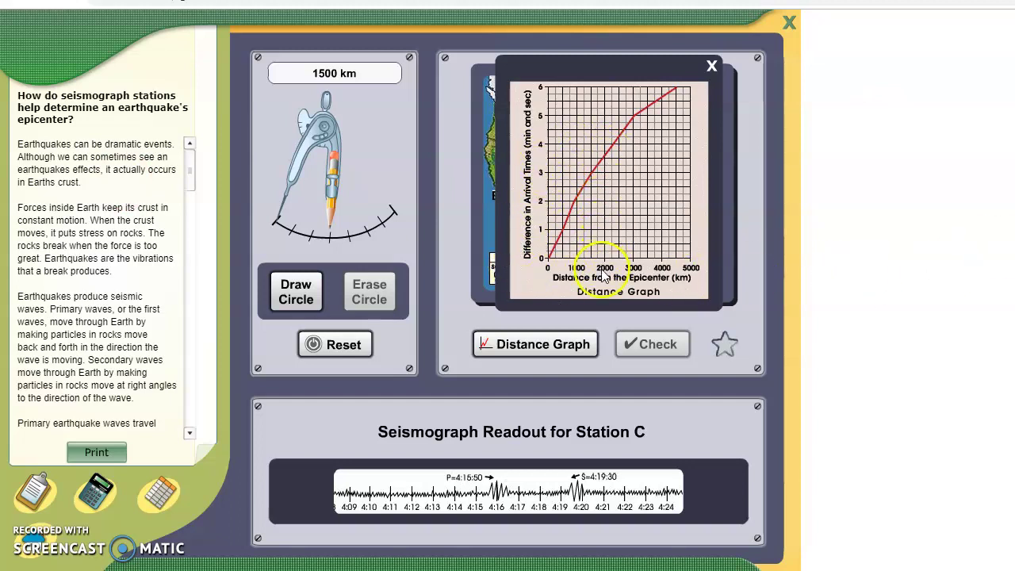
pyautogui.click(712, 68)
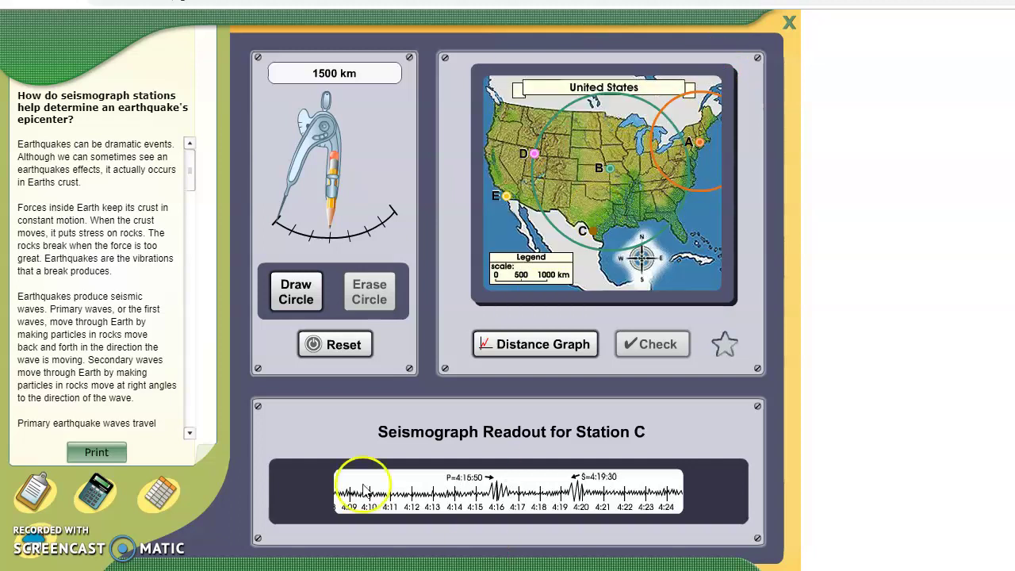
pyautogui.moveTo(336, 216); pyautogui.dragTo(350, 226)
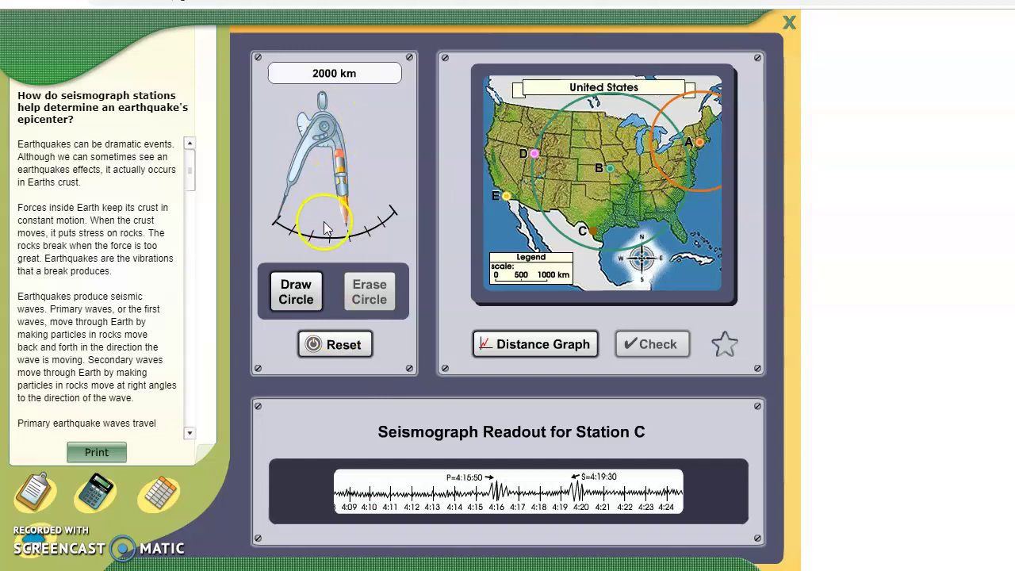
pyautogui.click(314, 291)
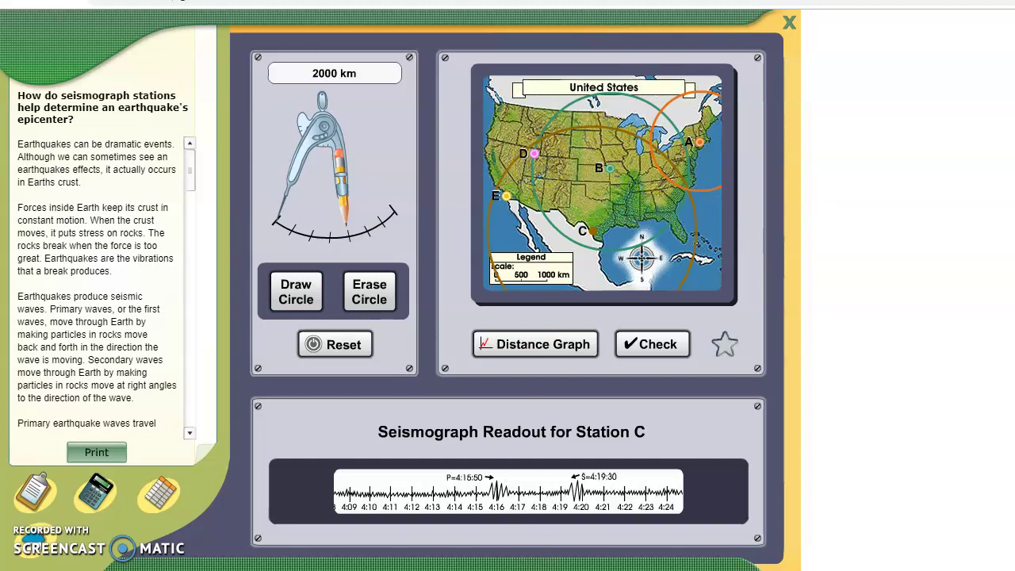
pyautogui.hotkey('alt', 'Tab')
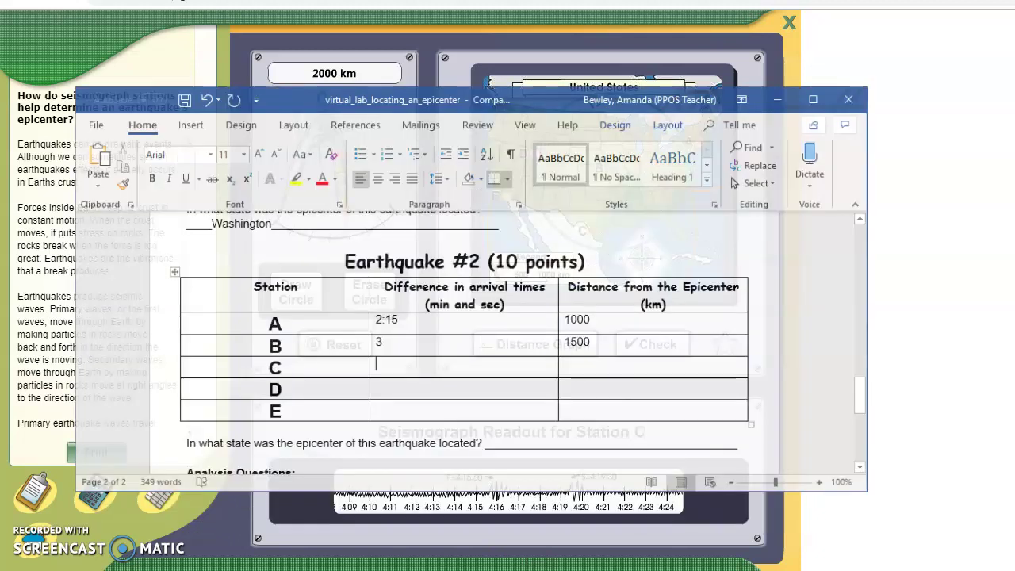
# Step: Enter 3:80 and 2000 km for station C, then show station D's readout
pyautogui.click(418, 354)
pyautogui.write('3:80')
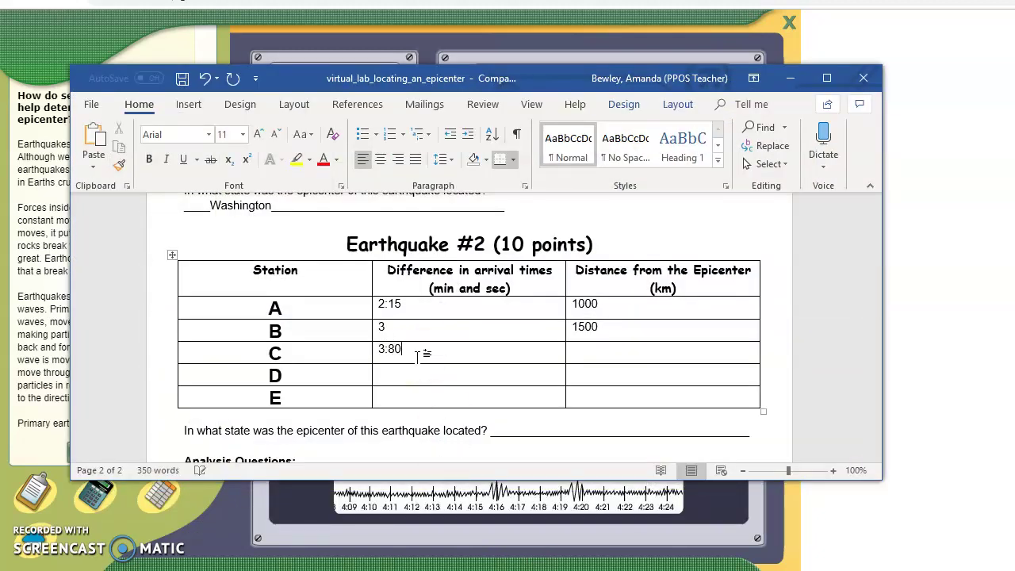
pyautogui.click(603, 346)
pyautogui.write('2000')
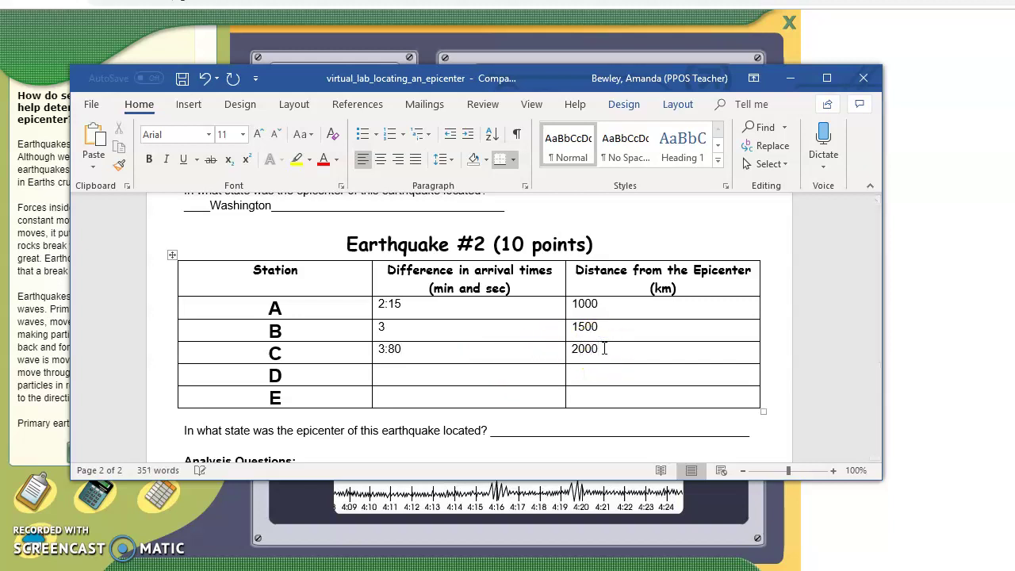
pyautogui.click(788, 77)
pyautogui.click(537, 159)
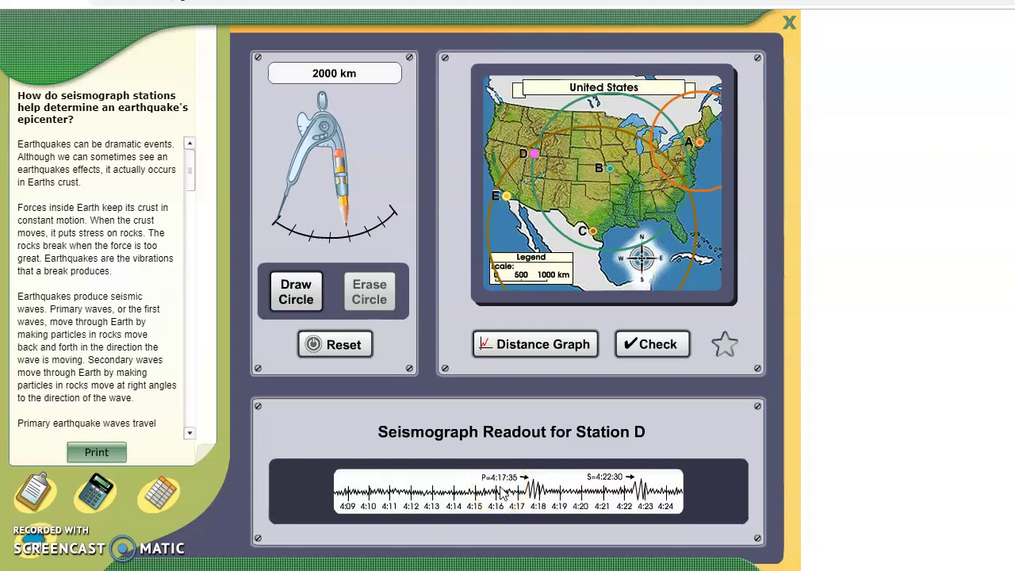
# Step: Set the compass to 3000 km and draw station D's circle
pyautogui.click(558, 341)
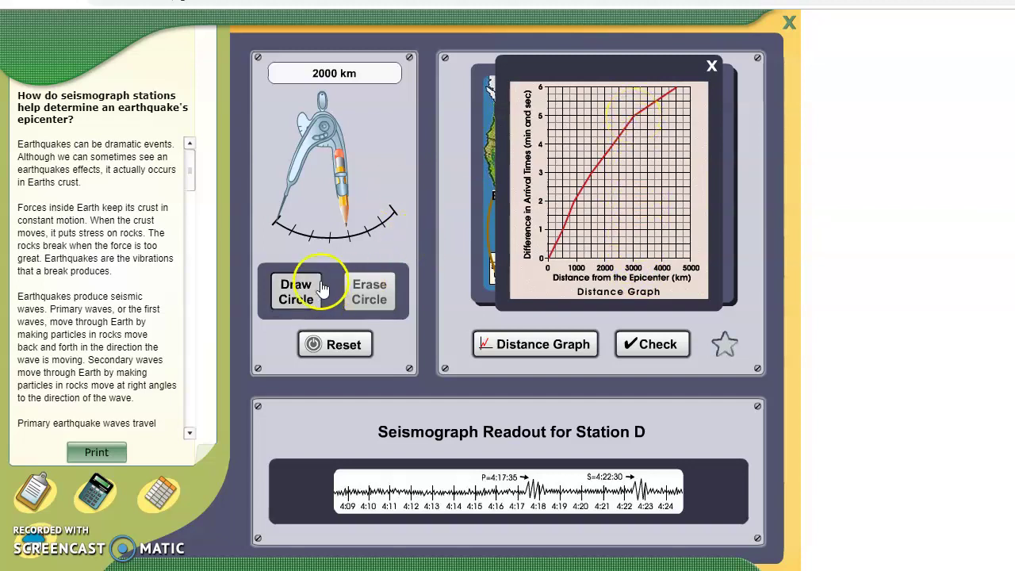
pyautogui.moveTo(344, 207)
pyautogui.mouseDown()
pyautogui.moveTo(363, 221)
pyautogui.moveTo(372, 208)
pyautogui.mouseUp()
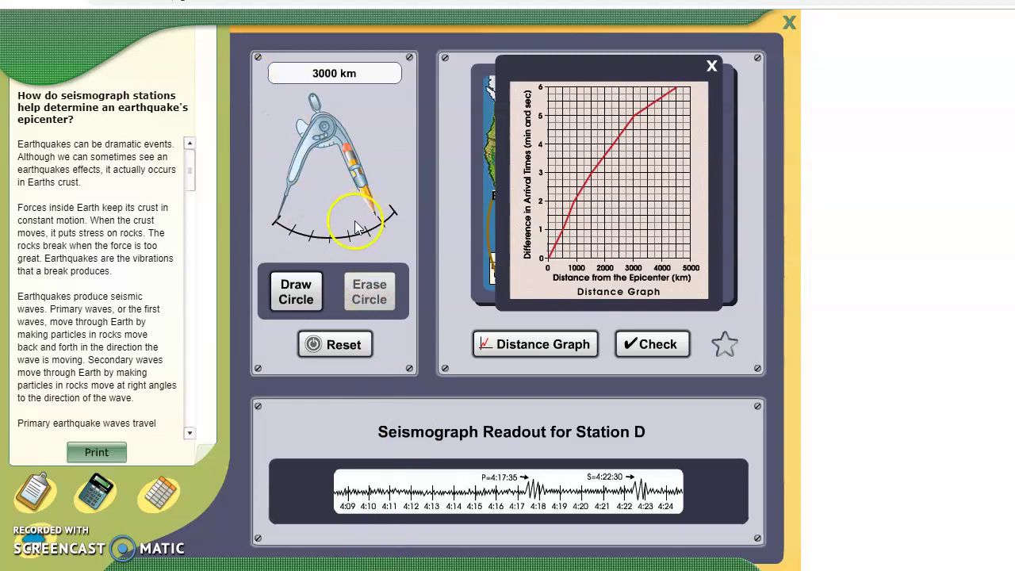
pyautogui.click(708, 67)
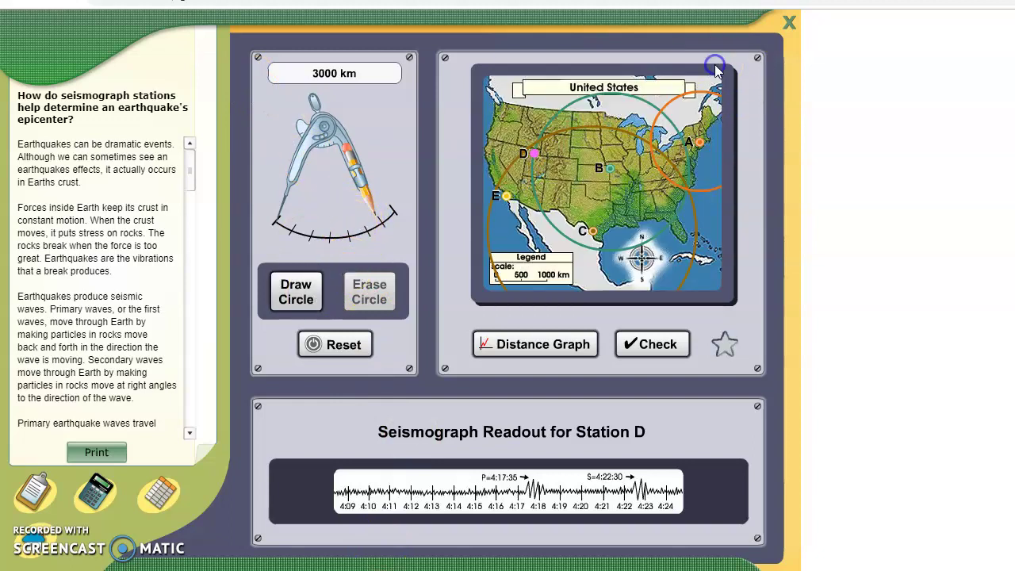
pyautogui.click(301, 305)
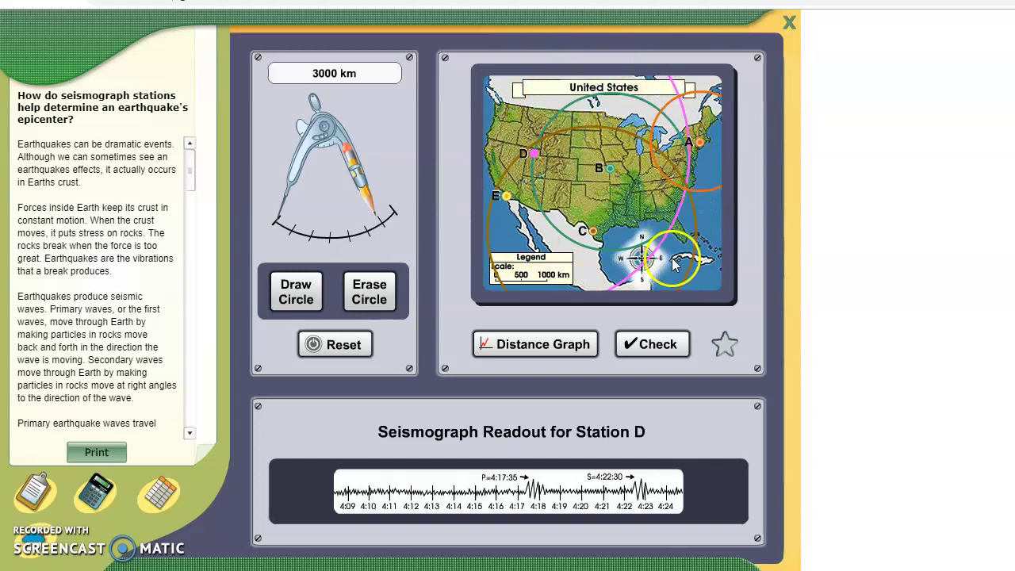
pyautogui.hotkey('alt', 'Tab')
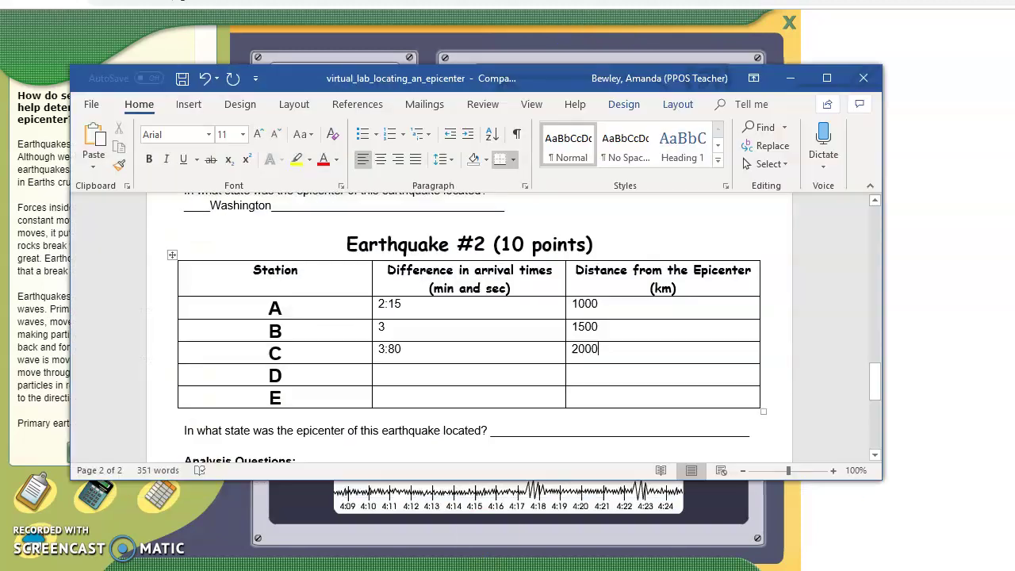
# Step: Enter 4:95 as station D's S–P time difference in the Earthquake #2 table
pyautogui.click(398, 376)
pyautogui.write('4:95')
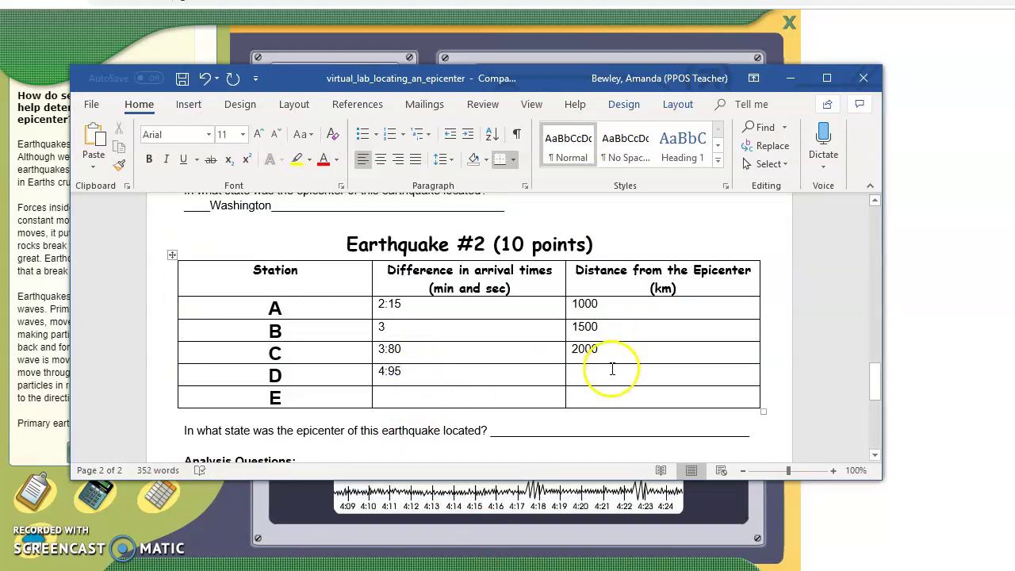
pyautogui.click(601, 373)
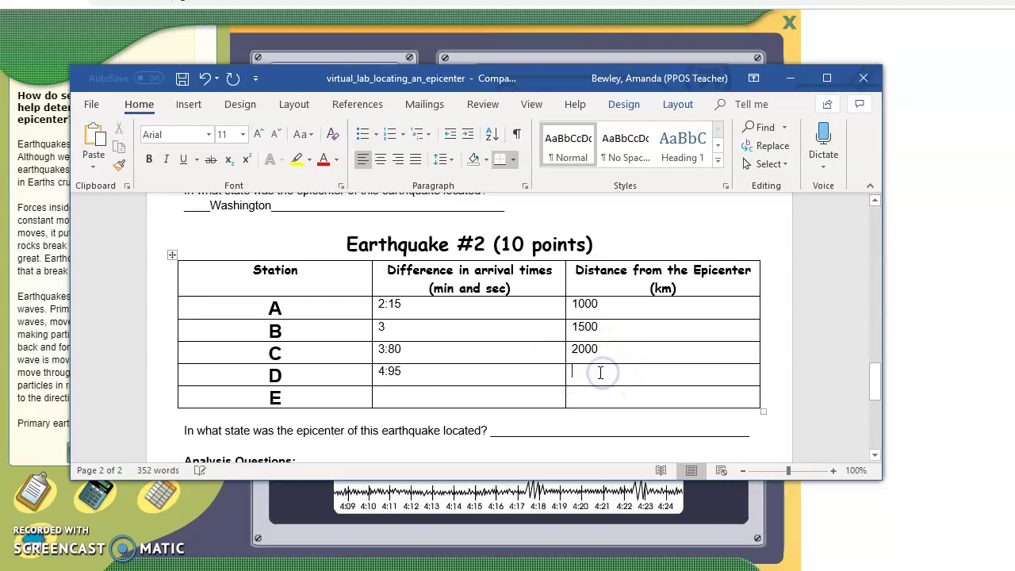